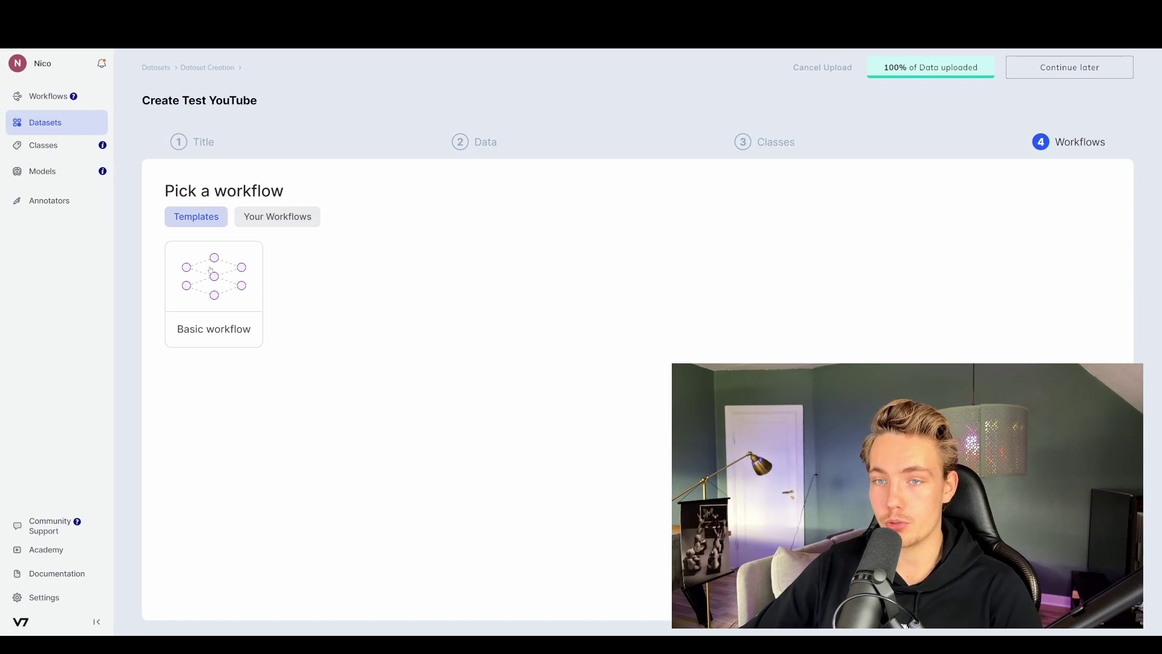
Step: Start from the Basic workflow template and add an AI Model stage to the canvas
{"action": "left_click", "coordinate": [213, 280]}
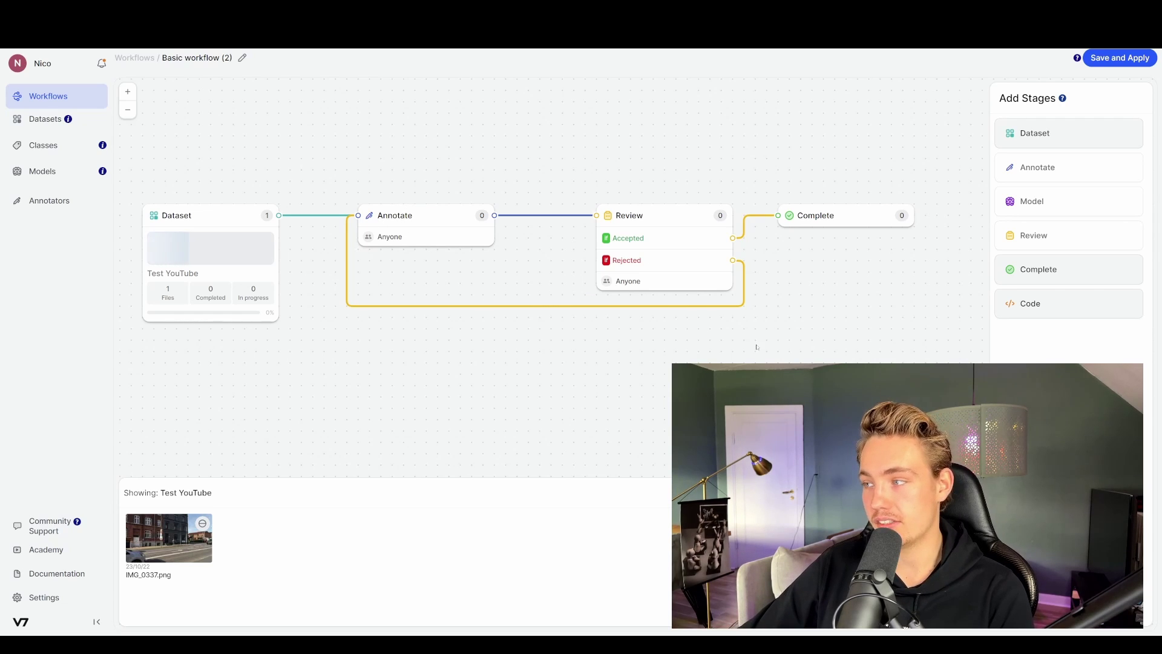
{"action": "scroll", "coordinate": [745, 344], "scroll_direction": "right", "scroll_amount": 2}
{"action": "left_click_drag", "start_coordinate": [1019, 204], "coordinate": [781, 285]}
Step: Route Review's Accepted output into the AI Model stage and bring up its model settings
{"action": "scroll", "coordinate": [748, 303], "scroll_direction": "right", "scroll_amount": 1}
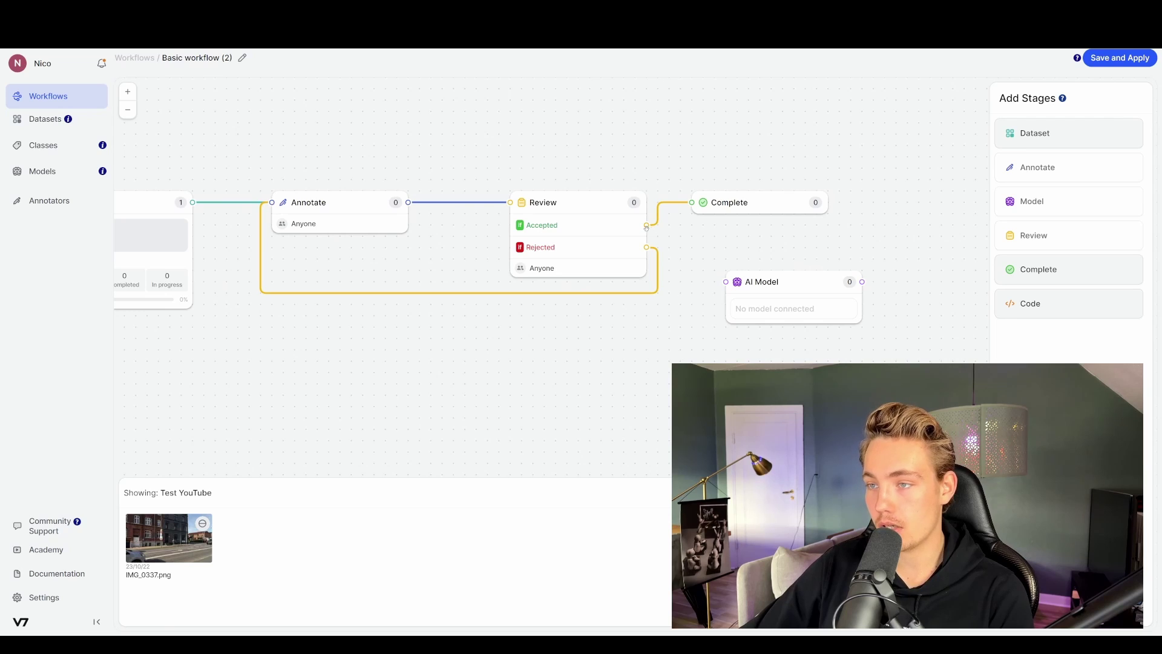
{"action": "left_click_drag", "start_coordinate": [647, 225], "coordinate": [757, 288]}
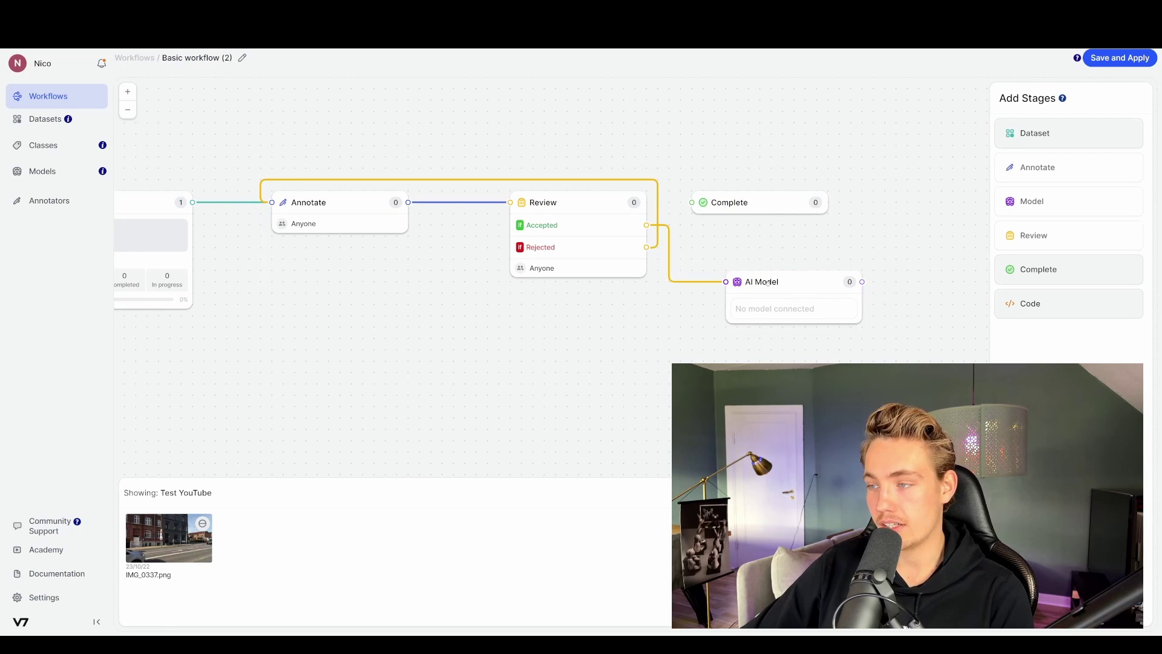
{"action": "left_click", "coordinate": [768, 282]}
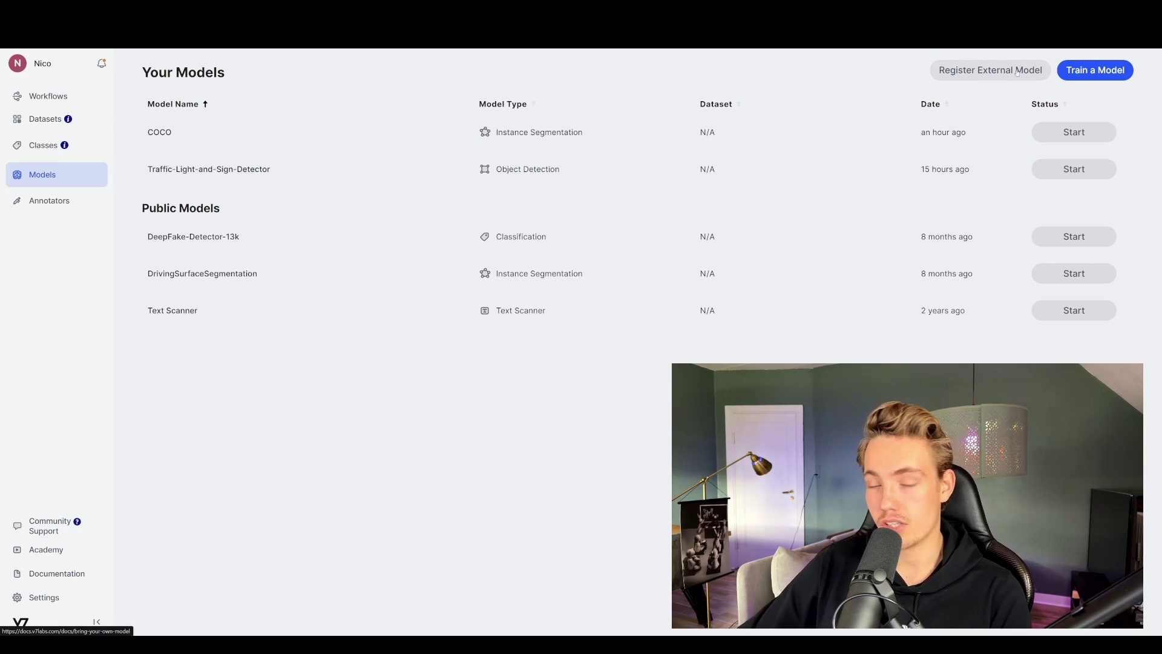
Step: Begin training a new Object detection model on the Test YouTube dataset
{"action": "left_click", "coordinate": [1094, 70]}
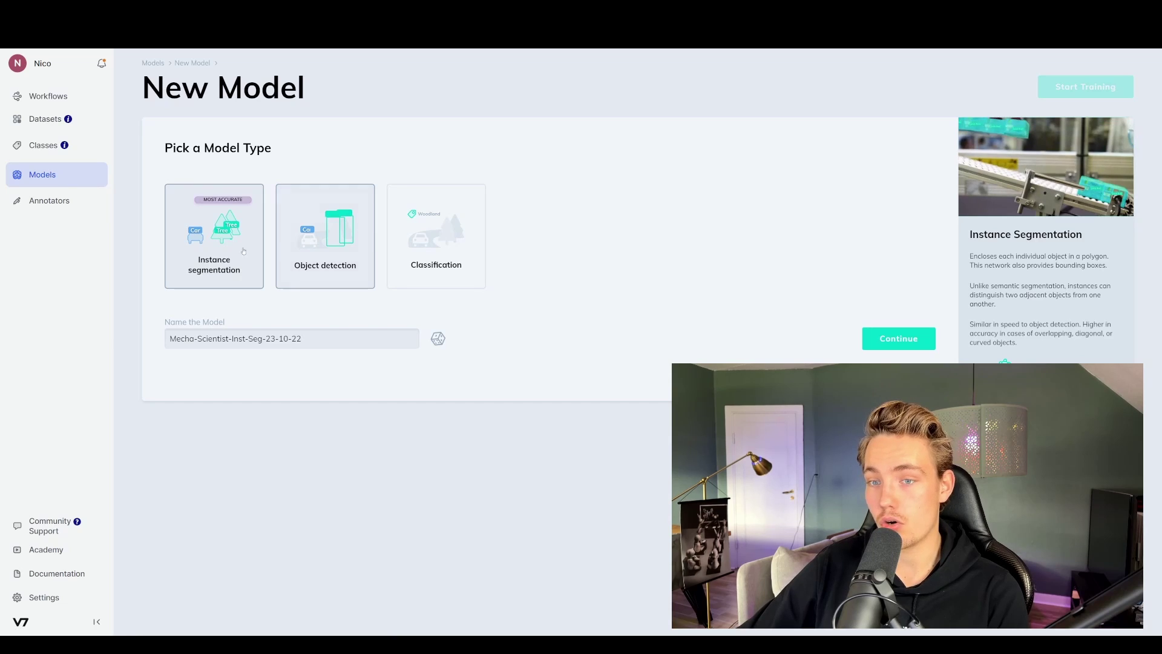
{"action": "left_click", "coordinate": [351, 279]}
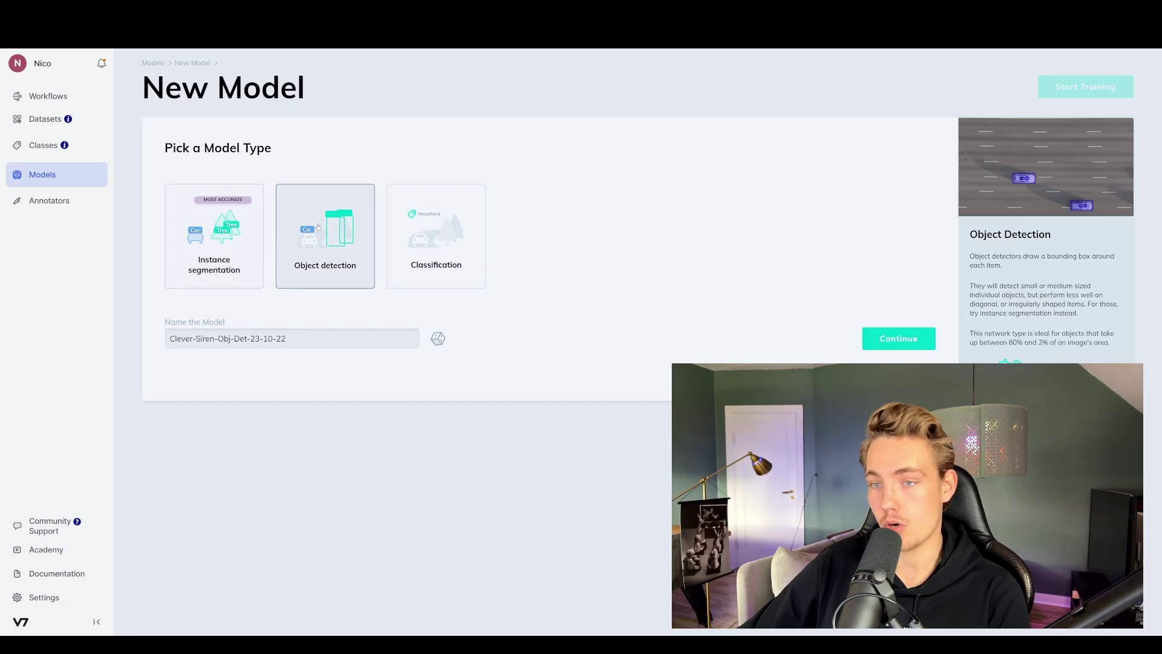
{"action": "left_click", "coordinate": [898, 339]}
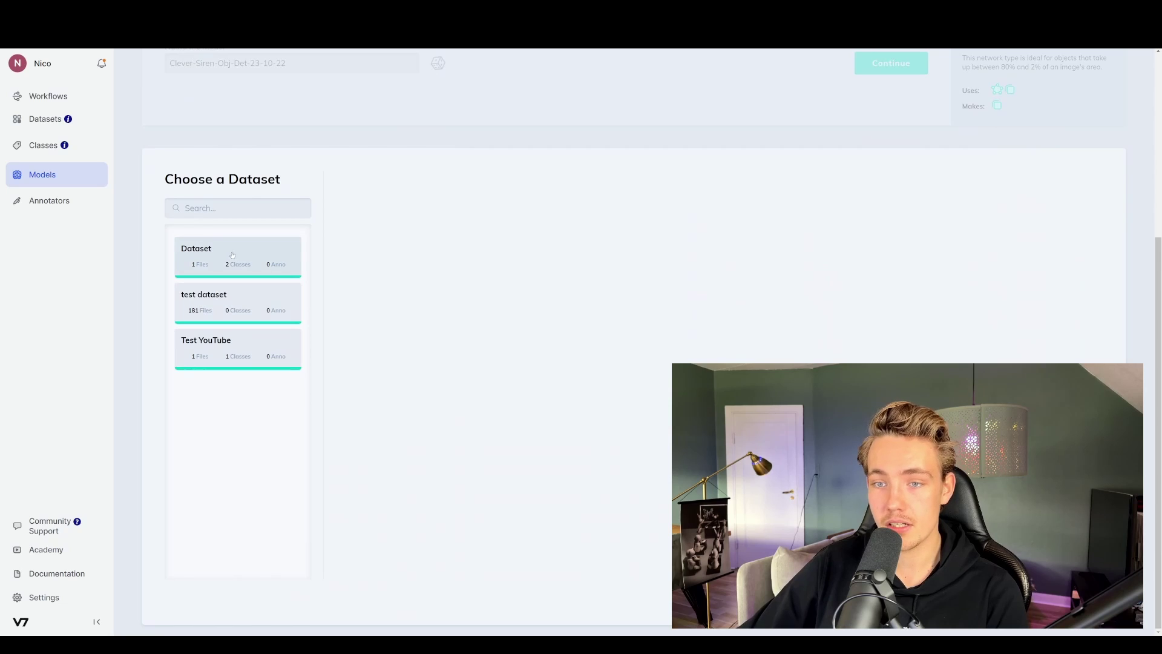
{"action": "left_click", "coordinate": [232, 346]}
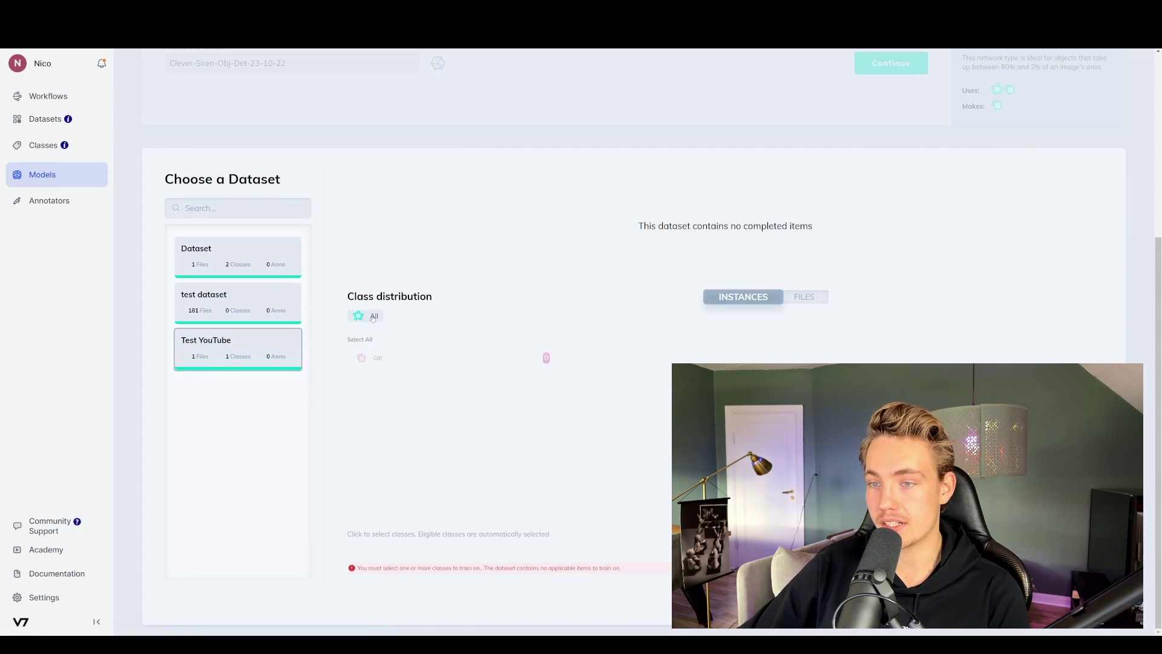
{"action": "left_click_drag", "start_coordinate": [339, 301], "coordinate": [435, 299]}
{"action": "left_click", "coordinate": [525, 334]}
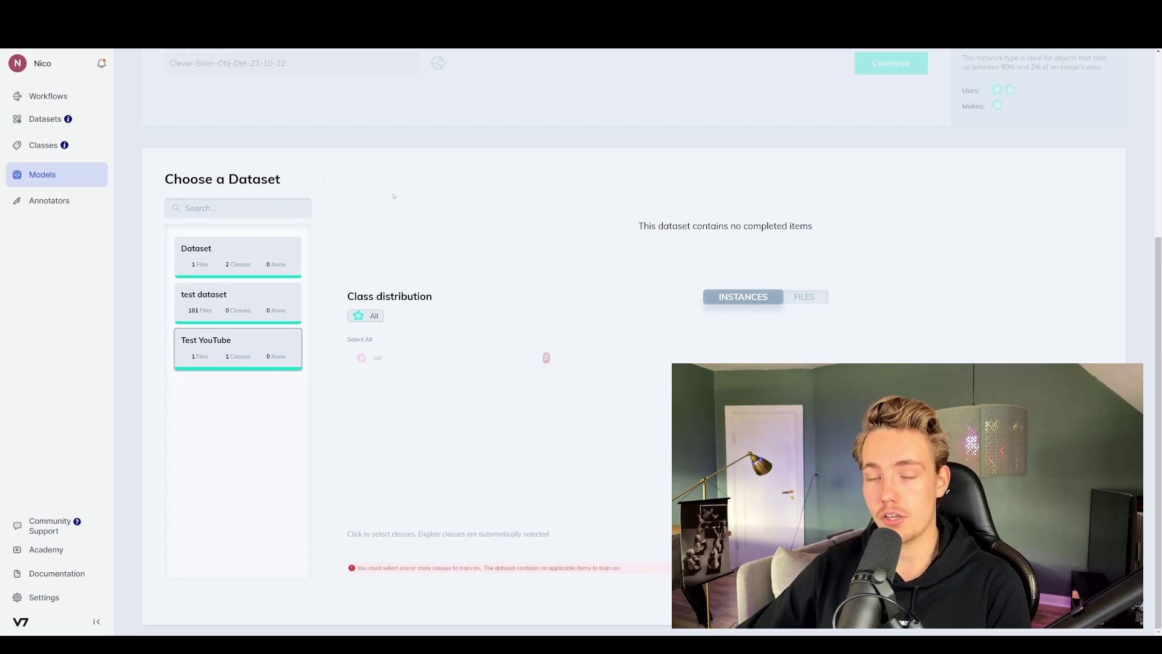
Step: Reposition the AI Model stage on the workflow canvas
{"action": "scroll", "coordinate": [411, 242], "scroll_direction": "up", "scroll_amount": 3}
{"action": "scroll", "coordinate": [431, 289], "scroll_direction": "up", "scroll_amount": 2}
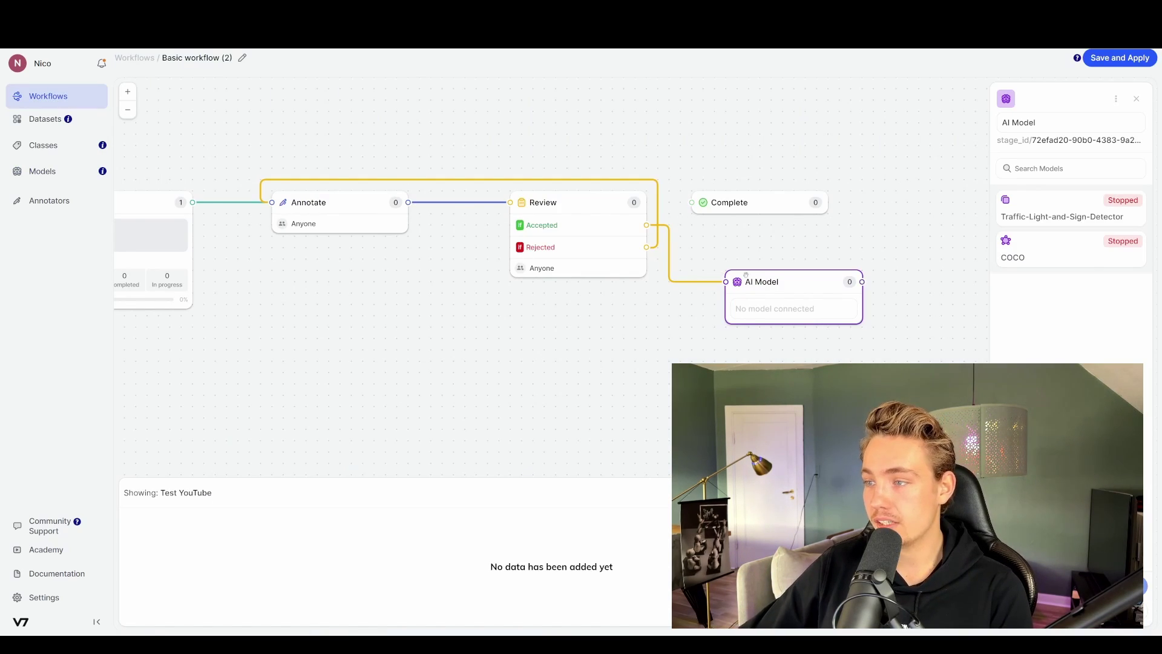
{"action": "left_click_drag", "start_coordinate": [746, 275], "coordinate": [735, 263]}
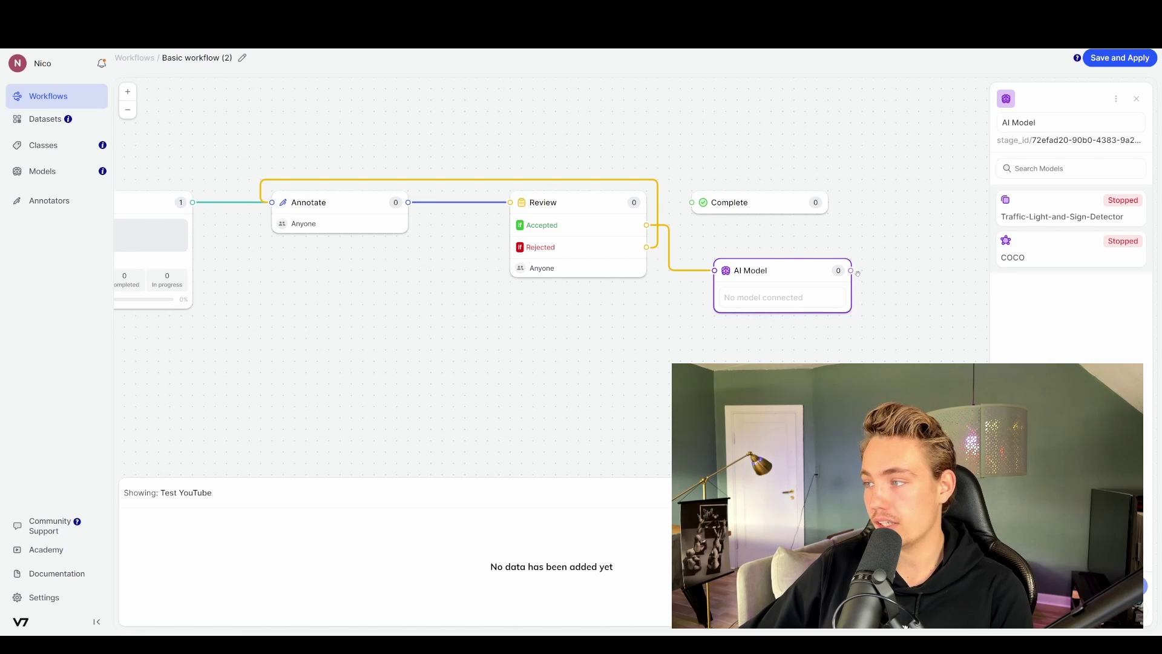
Step: Try linking the AI Model stage onward and inspect its settings, then deselect it
{"action": "left_click_drag", "start_coordinate": [852, 272], "coordinate": [877, 271]}
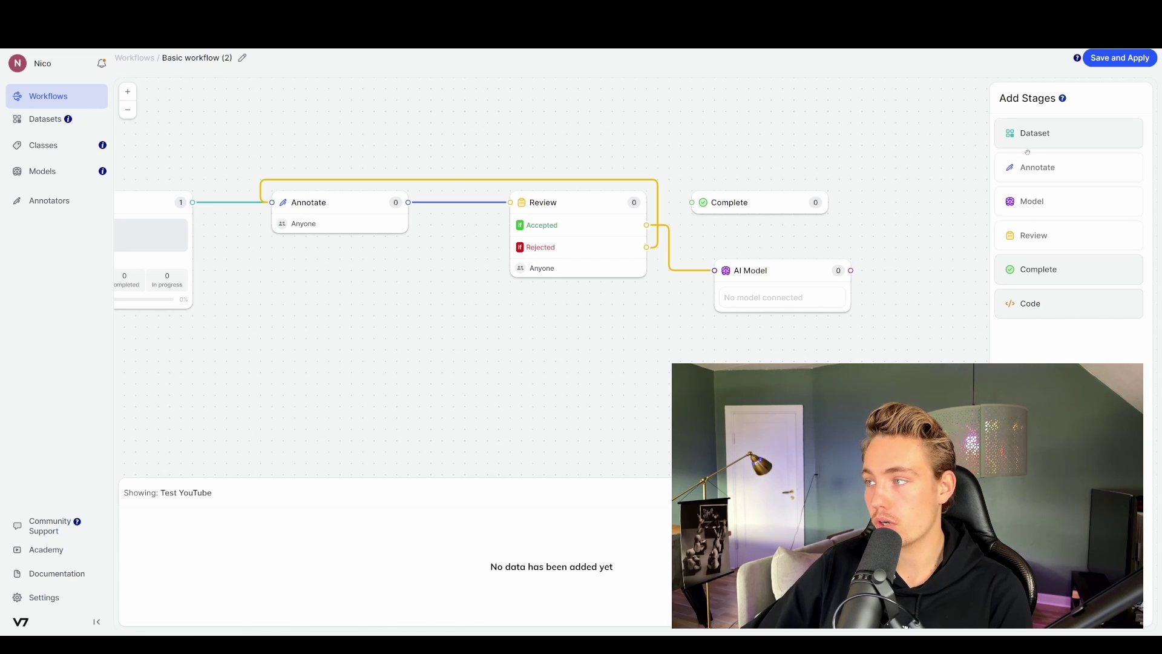
{"action": "left_click", "coordinate": [755, 272]}
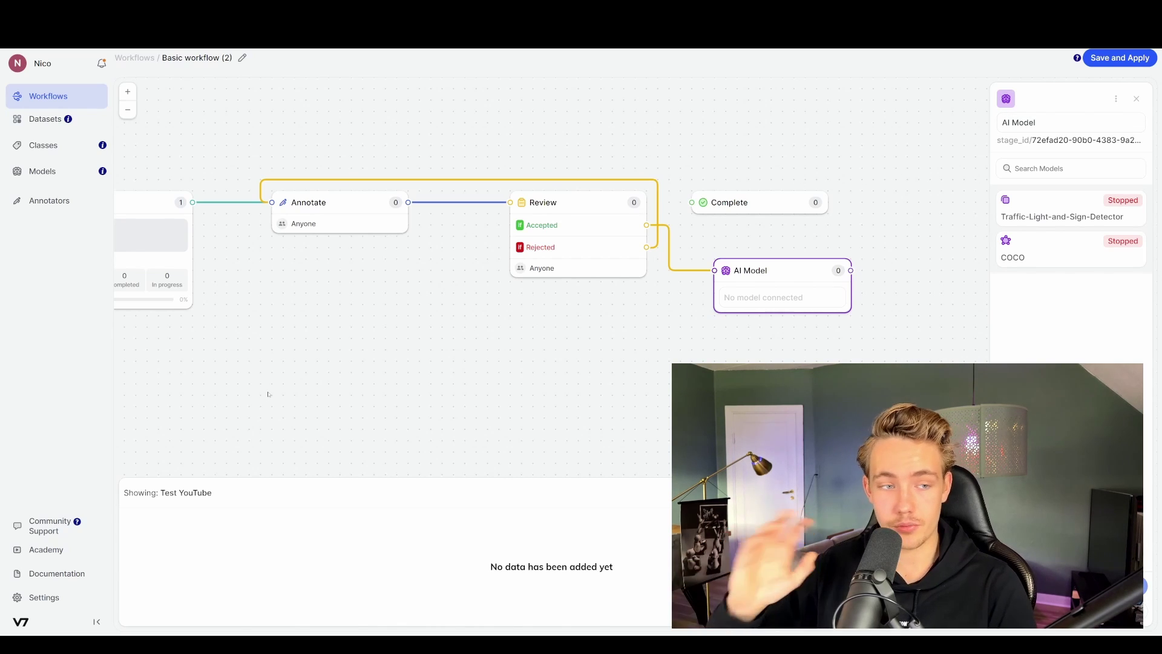
{"action": "scroll", "coordinate": [456, 339], "scroll_direction": "down", "scroll_amount": 3}
{"action": "left_click", "coordinate": [467, 347]}
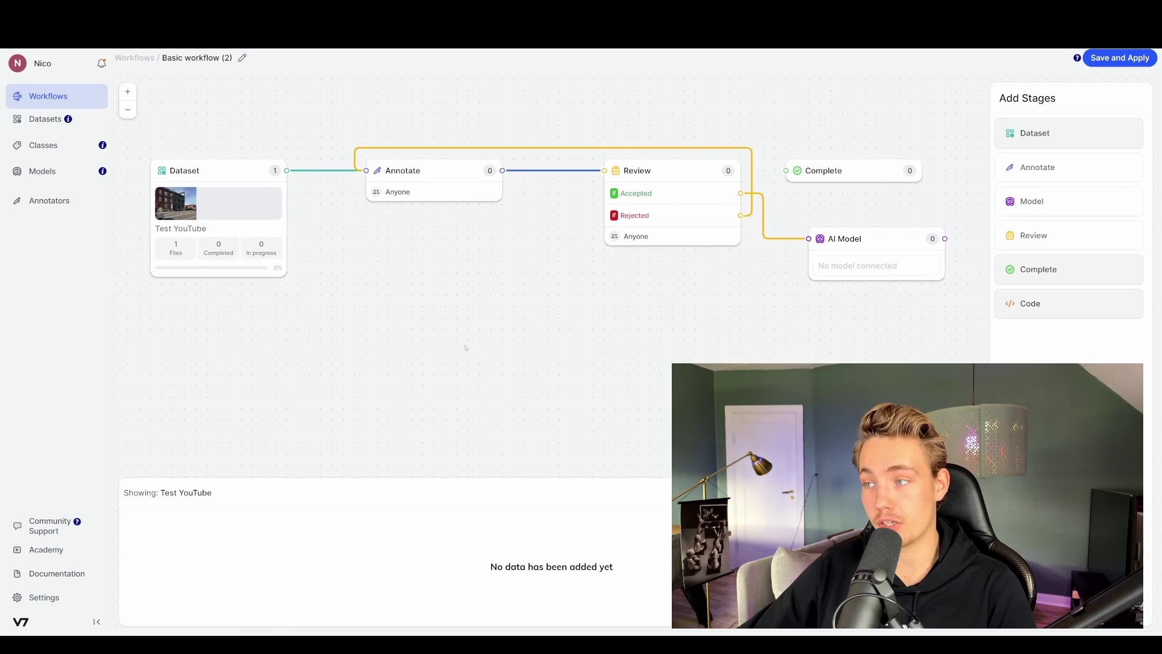
{"action": "scroll", "coordinate": [482, 346], "scroll_direction": "up", "scroll_amount": 3}
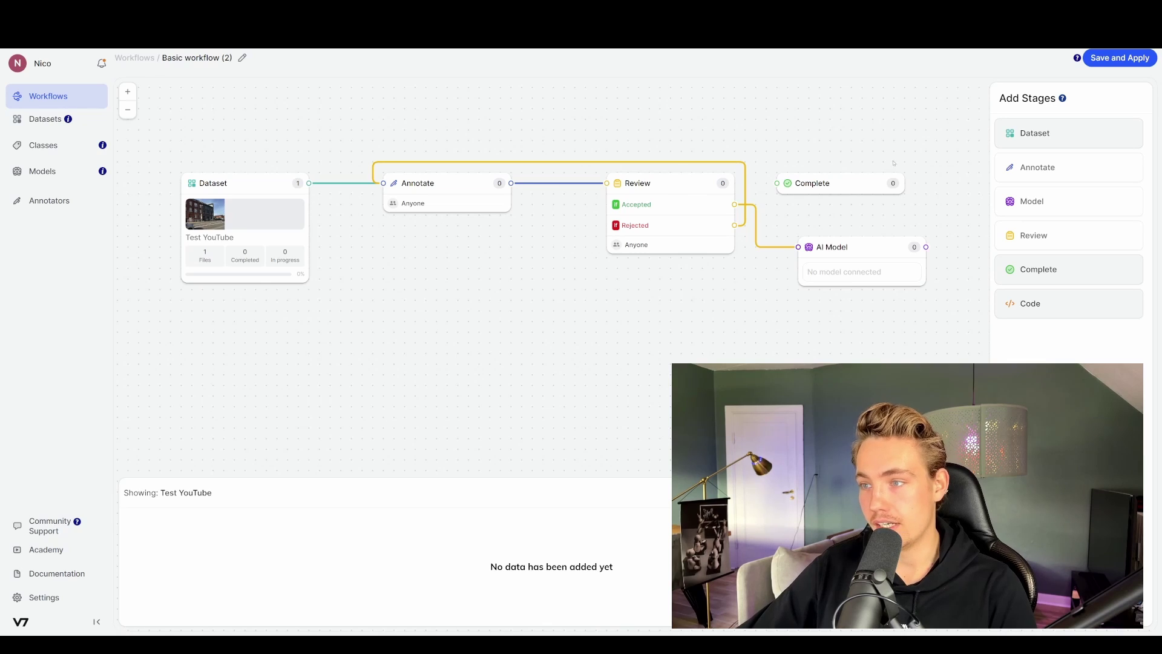
Step: Delete the AI Model stage, connect Review's Accepted output to Complete, and save the workflow
{"action": "left_click", "coordinate": [869, 248]}
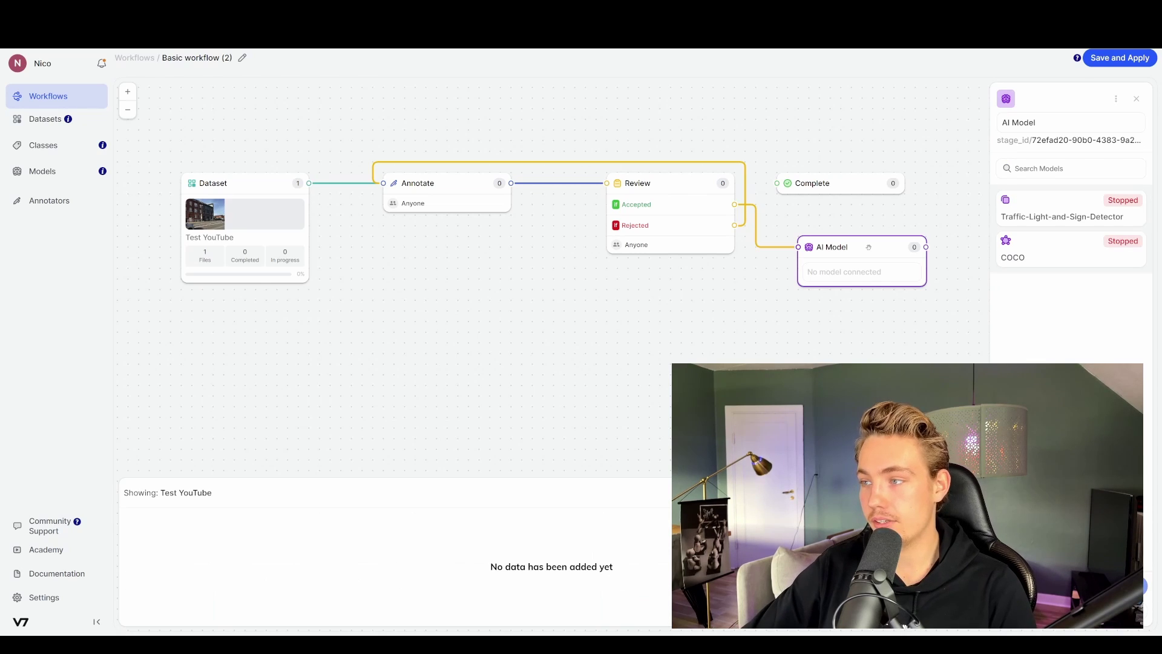
{"action": "key", "text": "Delete"}
{"action": "left_click_drag", "start_coordinate": [735, 203], "coordinate": [778, 183]}
{"action": "left_click", "coordinate": [1119, 57]}
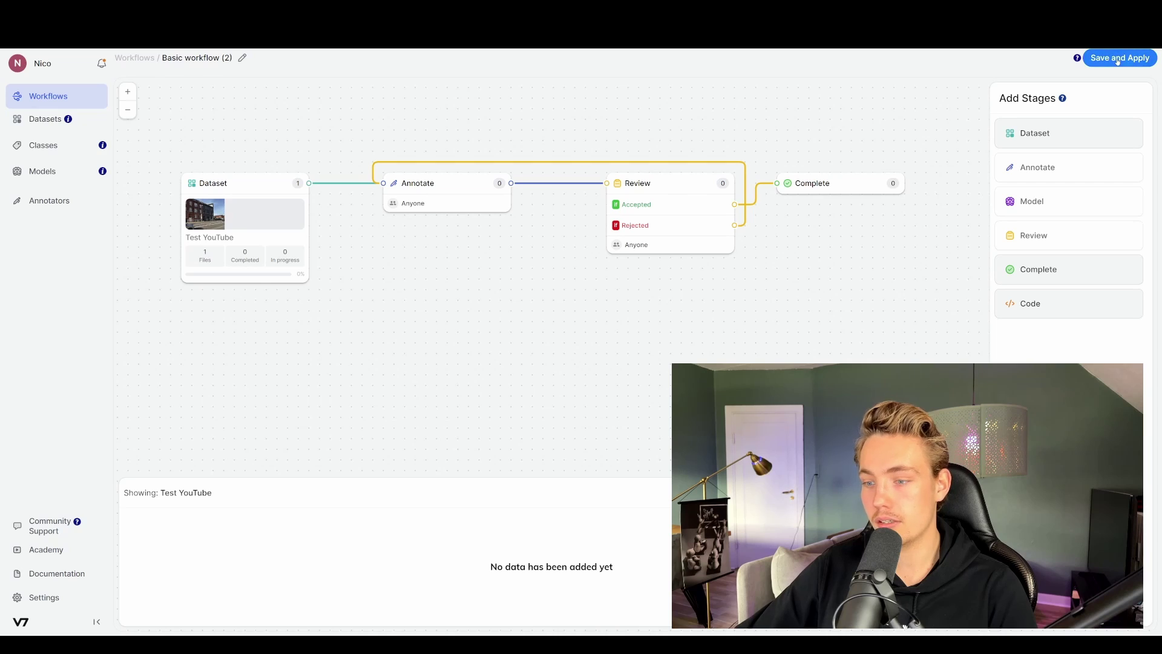
{"action": "left_click", "coordinate": [59, 122]}
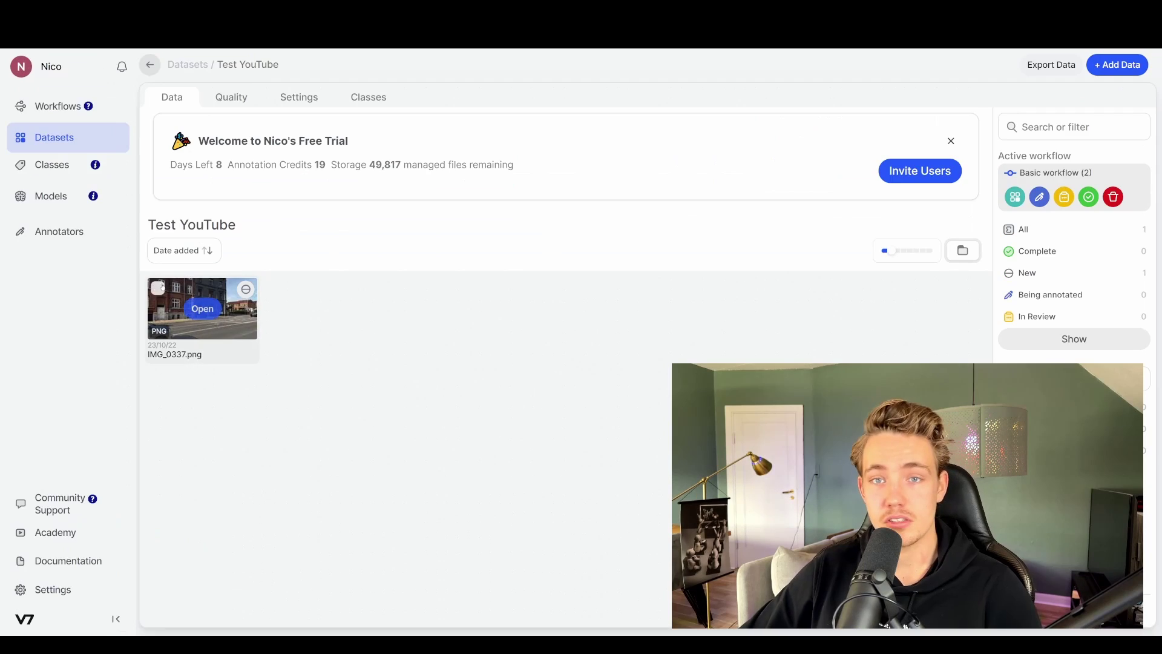
Step: Open the IMG_0337.png thumbnail from Test YouTube in the annotation editor
{"action": "left_click", "coordinate": [201, 309]}
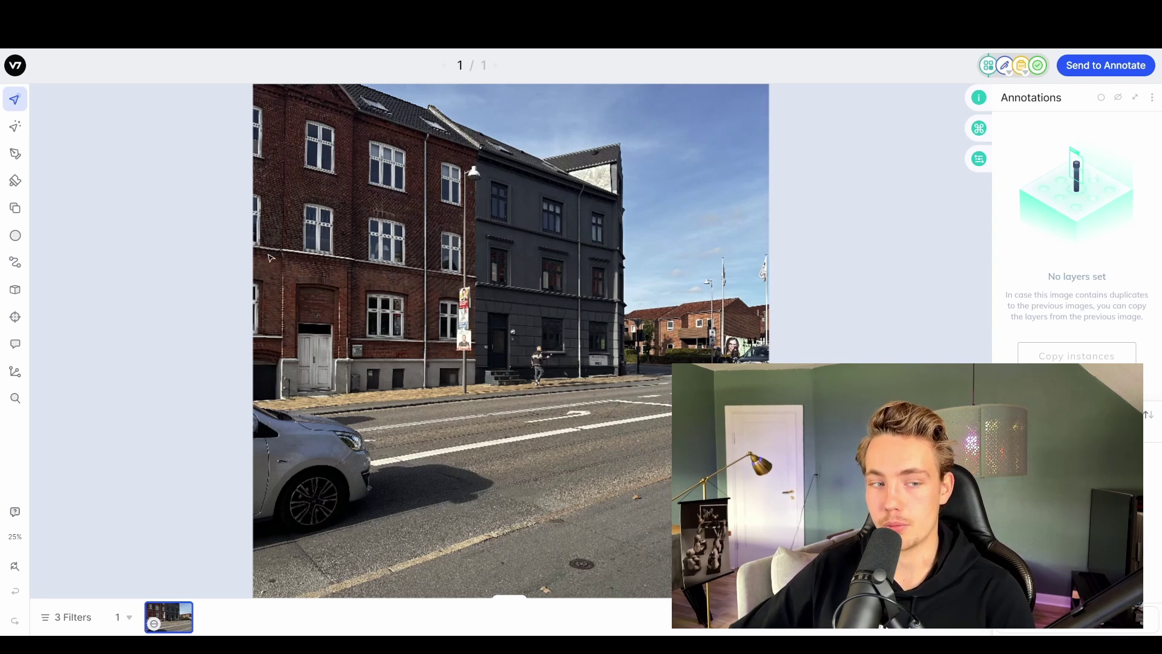
Step: Box two people as person: the centre pedestrian and the one at the right edge
{"action": "left_click", "coordinate": [15, 208]}
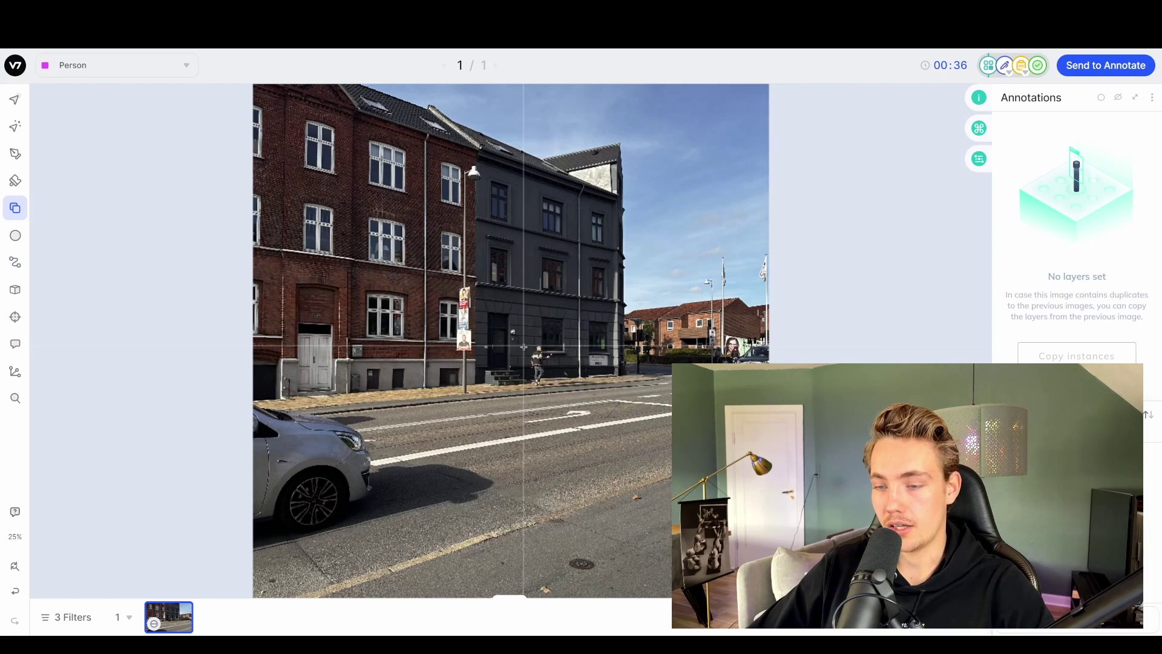
{"action": "left_click_drag", "start_coordinate": [528, 345], "coordinate": [552, 381]}
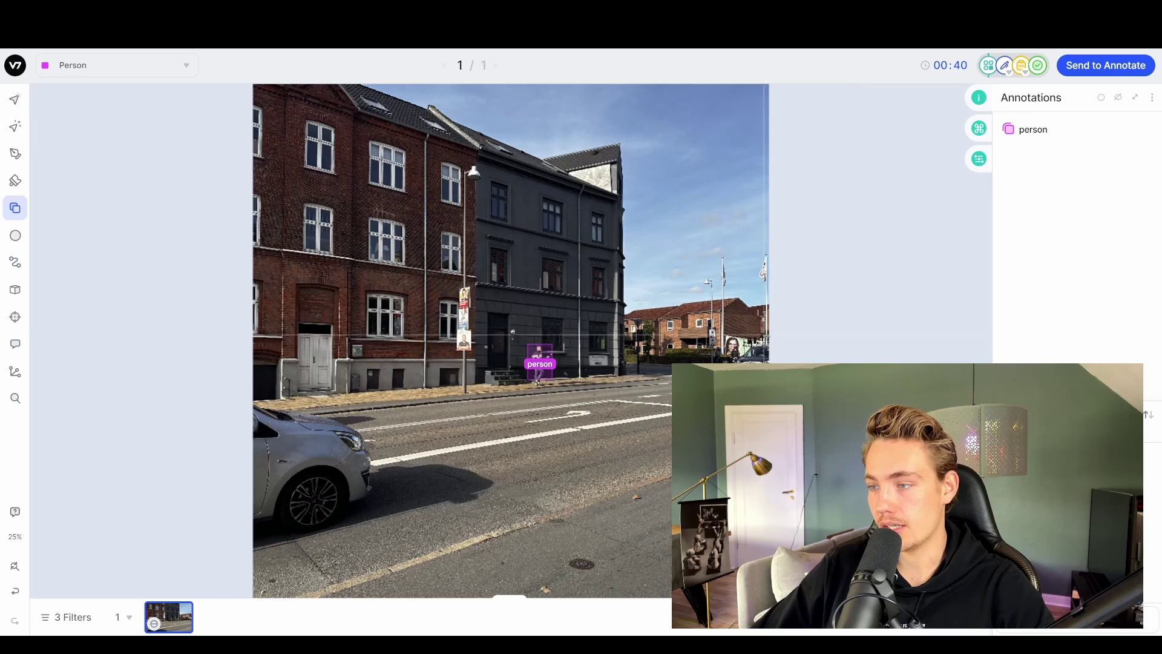
{"action": "left_click_drag", "start_coordinate": [705, 351], "coordinate": [739, 363]}
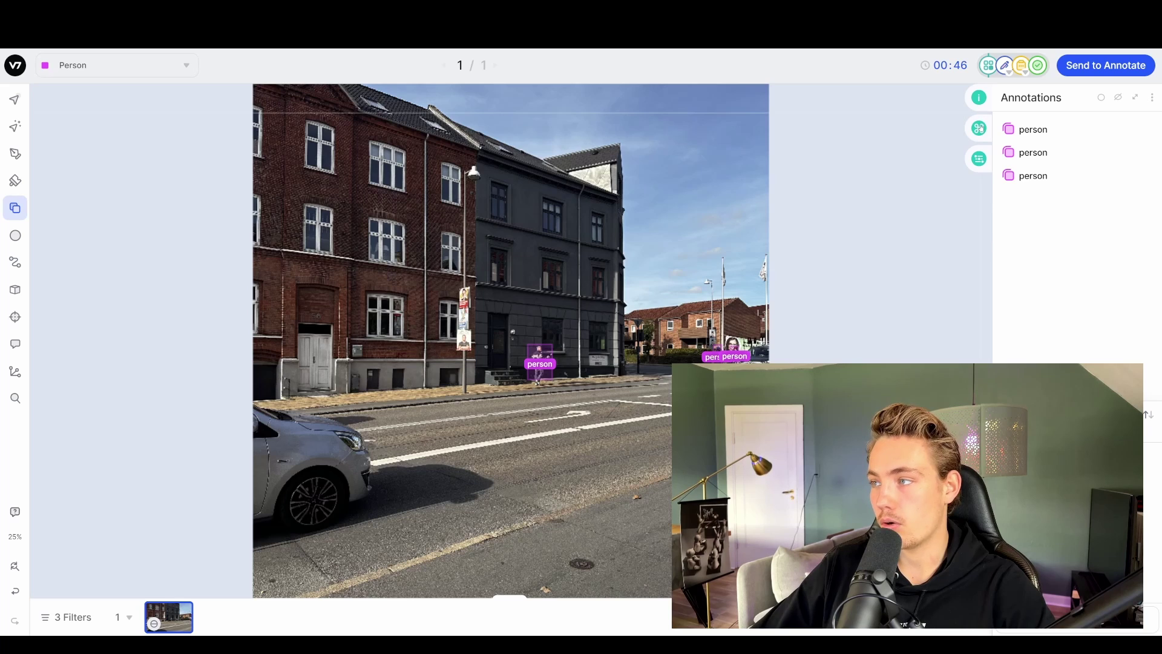
Step: Box three doors as Door: the light-green door, the dark door, and the left-edge door
{"action": "left_click", "coordinate": [121, 70]}
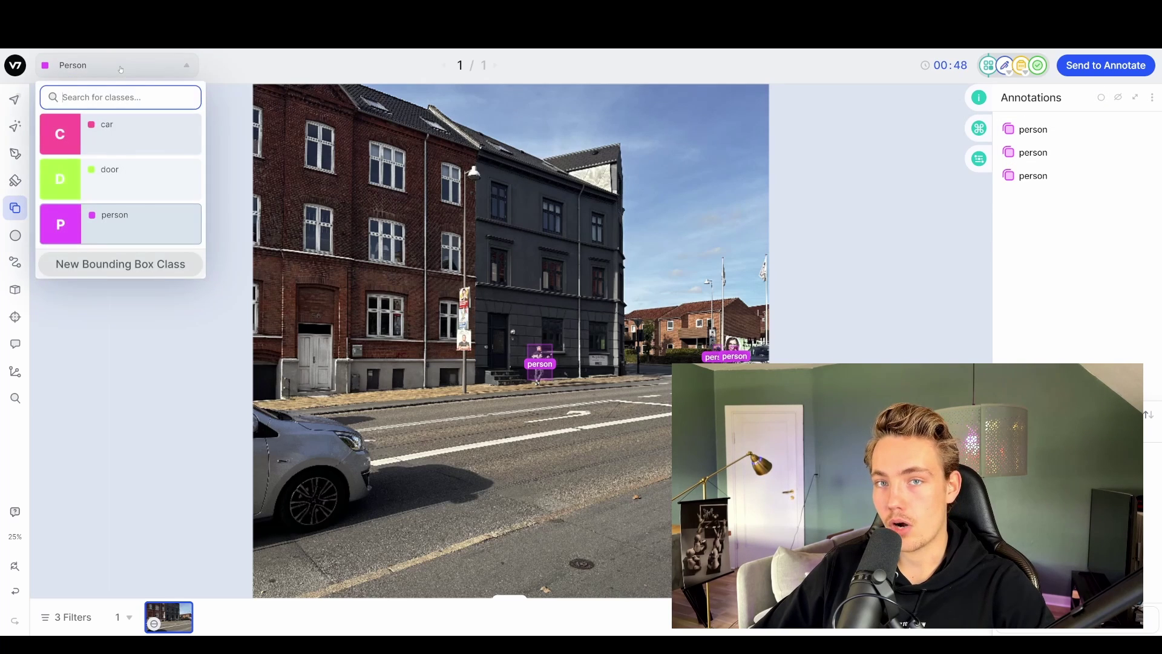
{"action": "left_click", "coordinate": [123, 175]}
{"action": "mouse_move", "coordinate": [299, 332]}
{"action": "left_mouse_down"}
{"action": "mouse_move", "coordinate": [332, 368]}
{"action": "mouse_move", "coordinate": [333, 391]}
{"action": "left_mouse_up"}
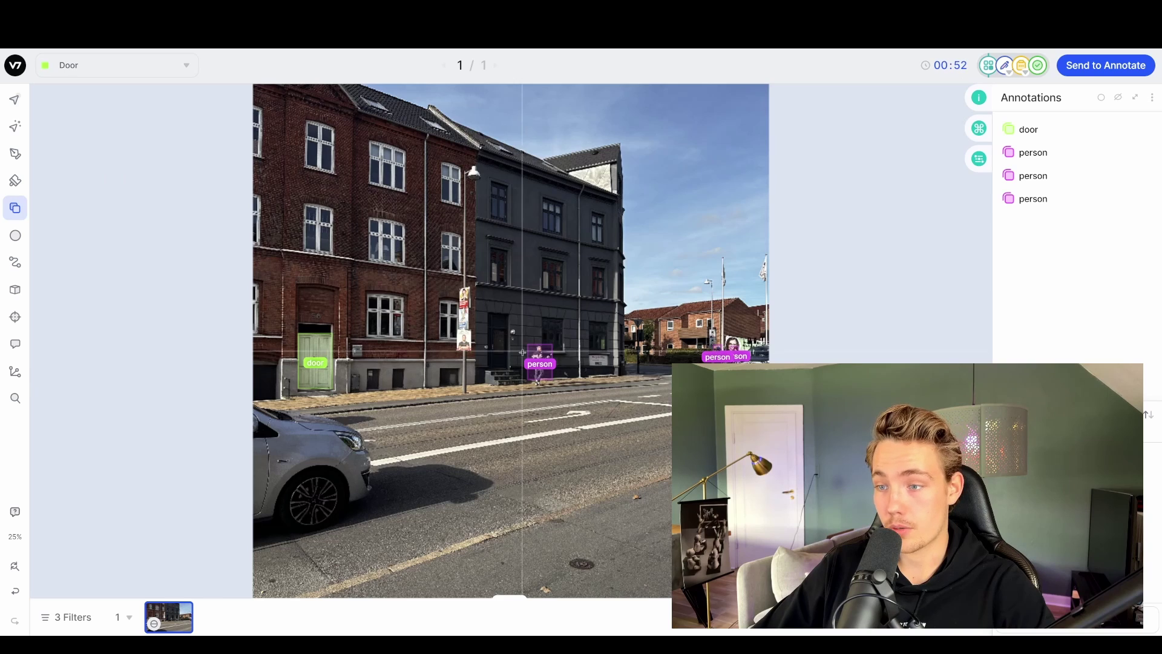
{"action": "left_click_drag", "start_coordinate": [489, 325], "coordinate": [510, 369]}
{"action": "left_click_drag", "start_coordinate": [275, 363], "coordinate": [253, 400]}
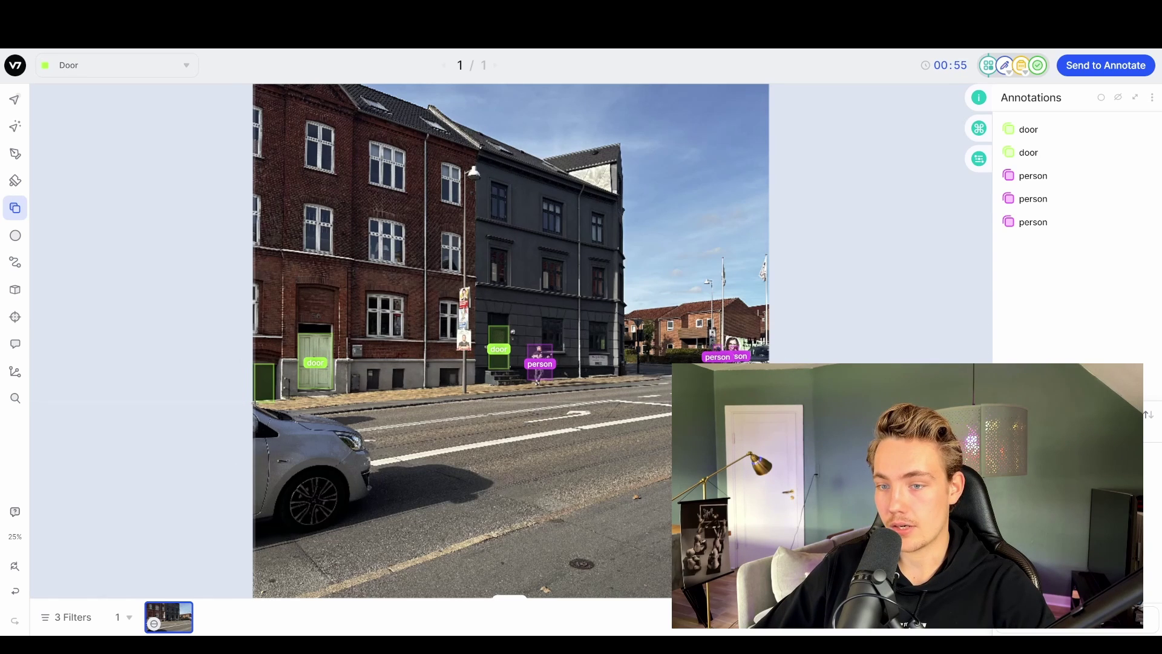
Step: Box two cars as Car: the silver car at left and the small car far right
{"action": "left_click", "coordinate": [115, 64]}
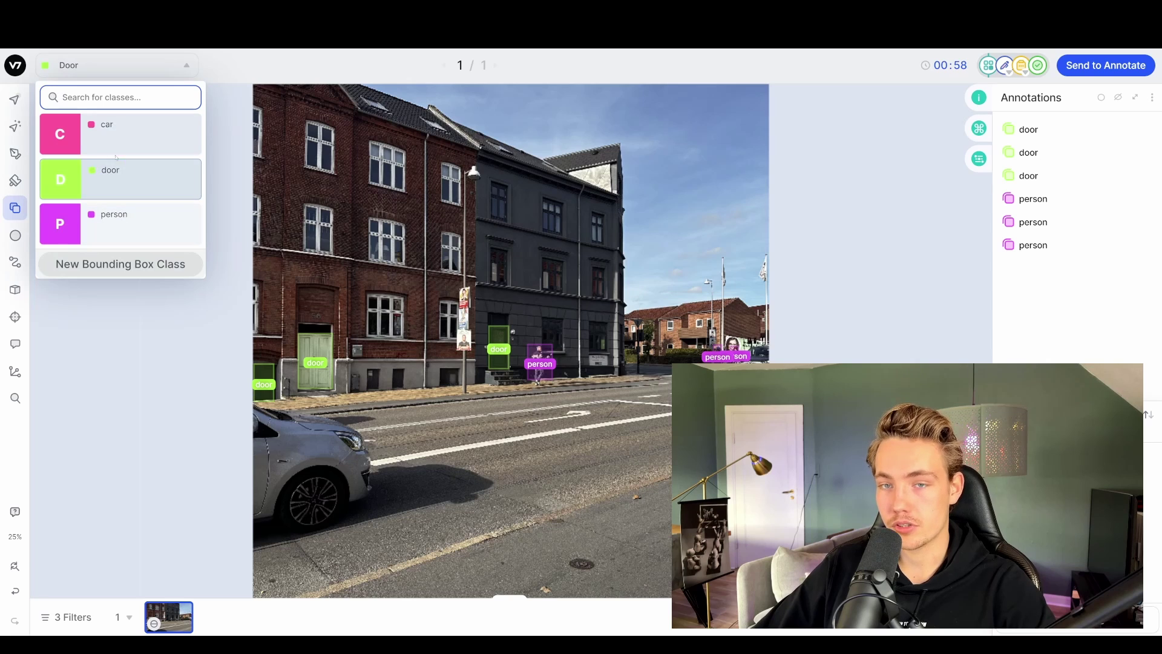
{"action": "left_click", "coordinate": [108, 143]}
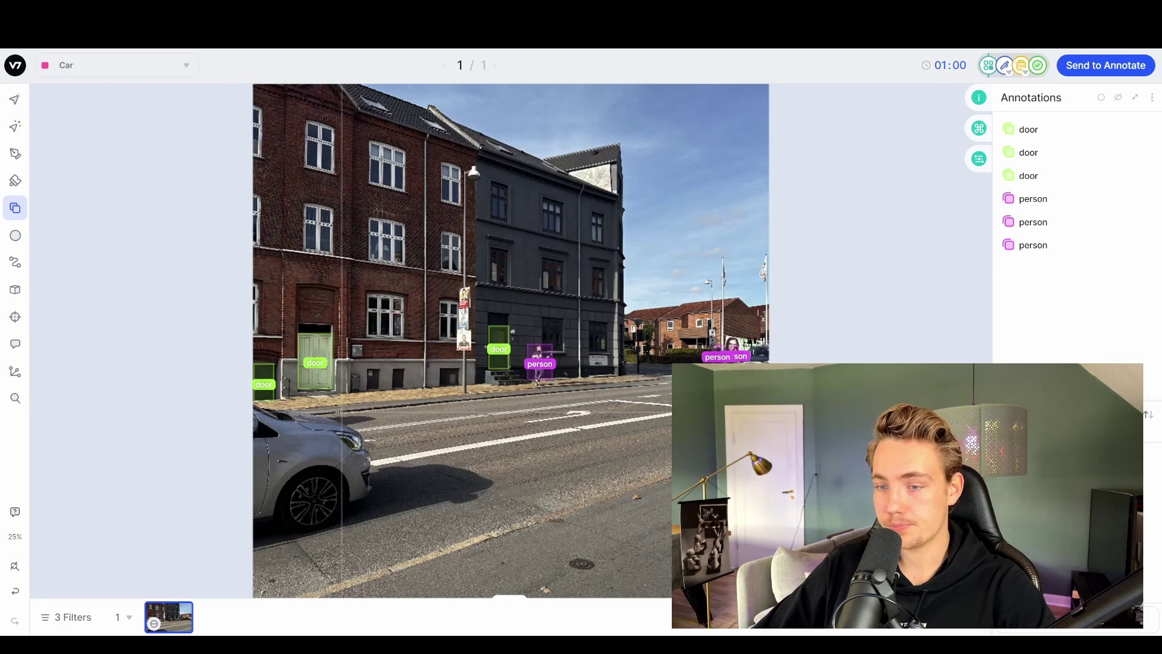
{"action": "left_click_drag", "start_coordinate": [254, 400], "coordinate": [372, 521]}
{"action": "left_click_drag", "start_coordinate": [751, 346], "coordinate": [773, 363]}
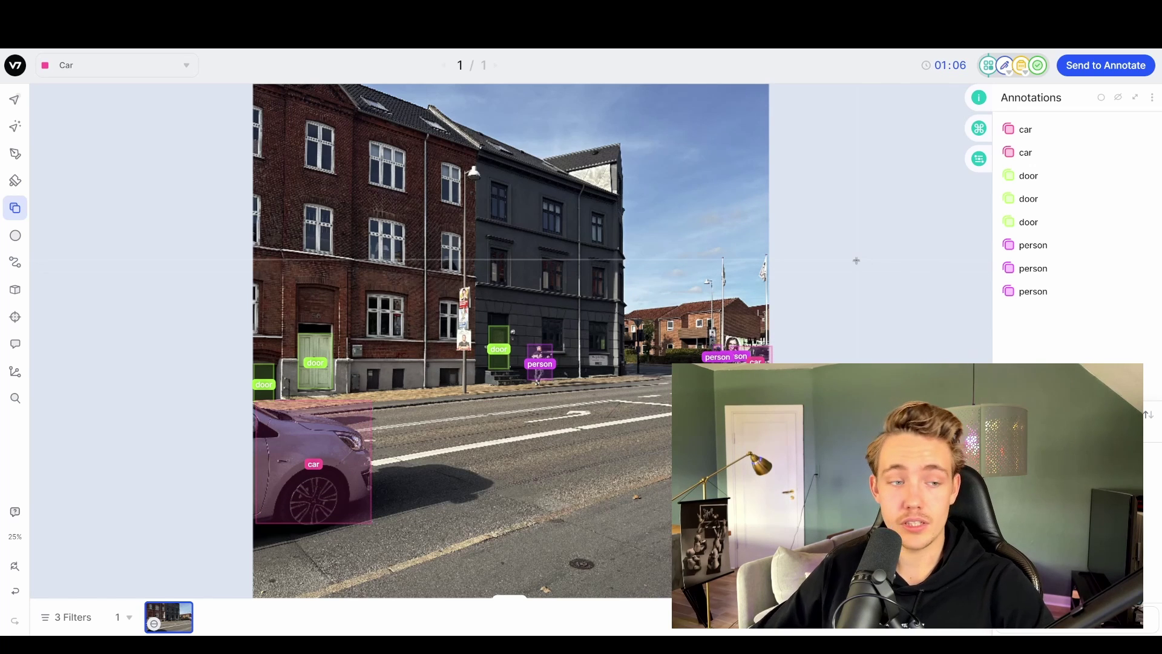
{"action": "scroll", "coordinate": [871, 302], "scroll_direction": "down", "scroll_amount": 3}
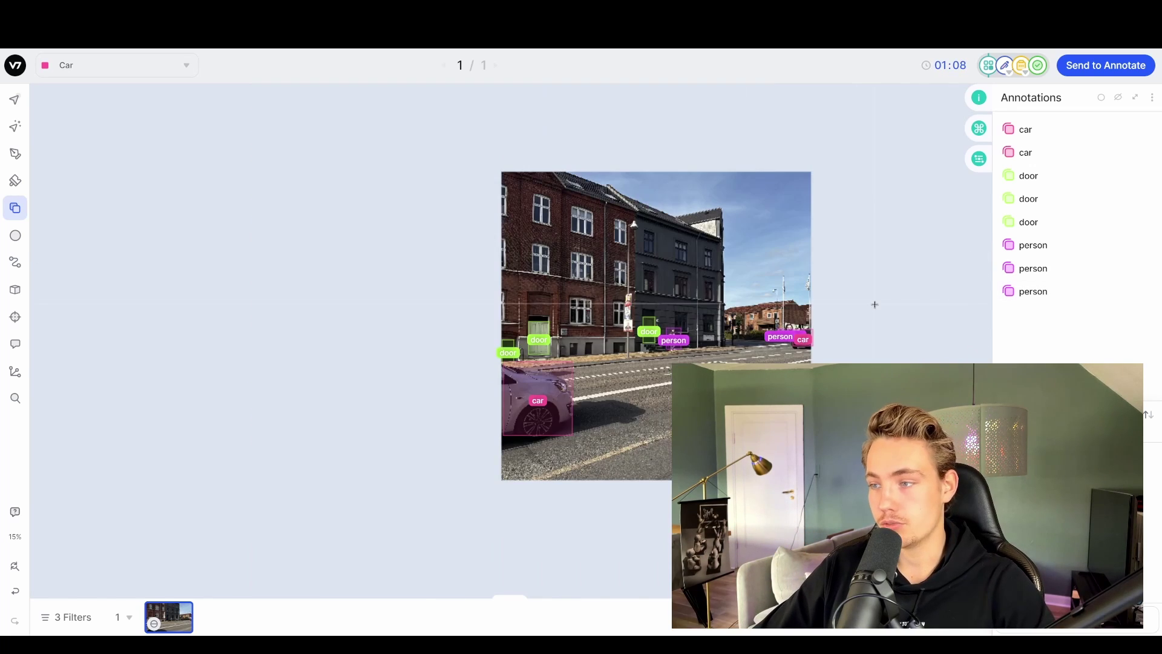
{"action": "scroll", "coordinate": [857, 318], "scroll_direction": "up", "scroll_amount": 2}
{"action": "scroll", "coordinate": [432, 182], "scroll_direction": "up", "scroll_amount": 2}
{"action": "scroll", "coordinate": [260, 143], "scroll_direction": "down", "scroll_amount": 3}
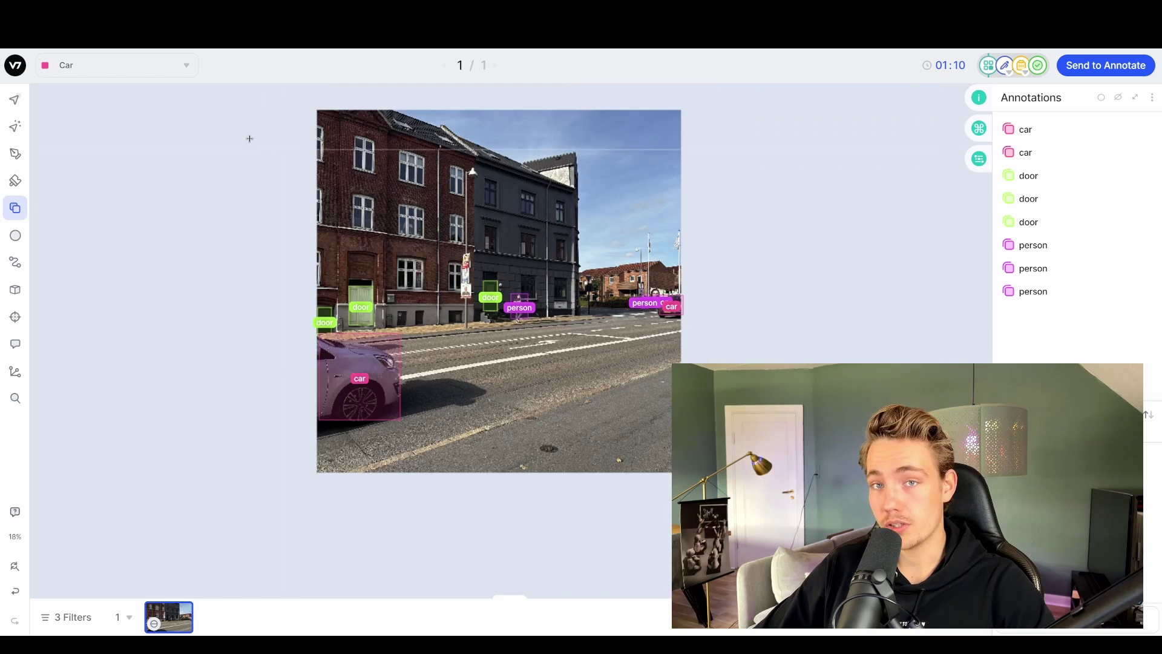
{"action": "left_click", "coordinate": [144, 69]}
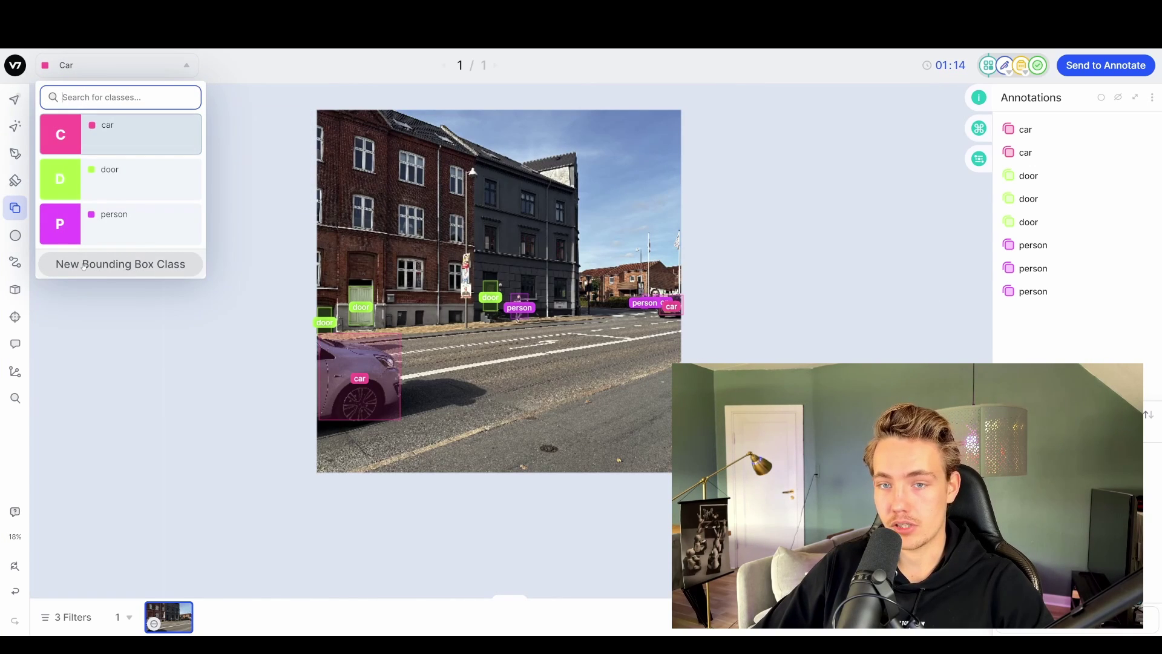
Step: Create a new bounding box class named window
{"action": "left_click", "coordinate": [145, 265]}
{"action": "type", "text": "window"}
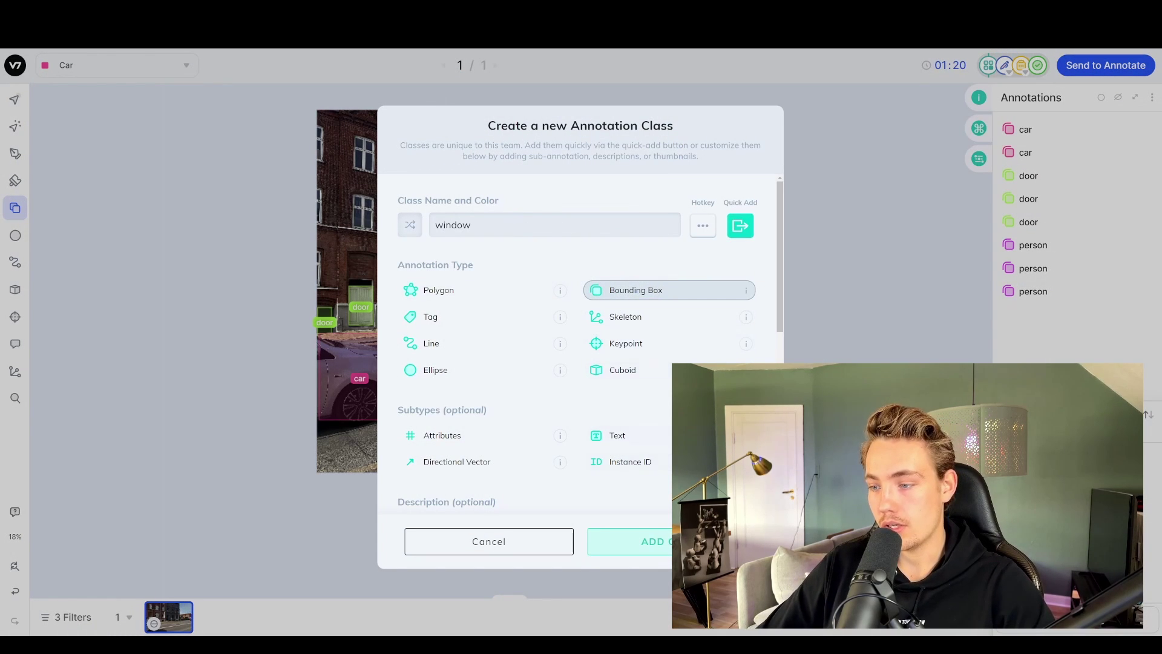
{"action": "key", "text": "Return"}
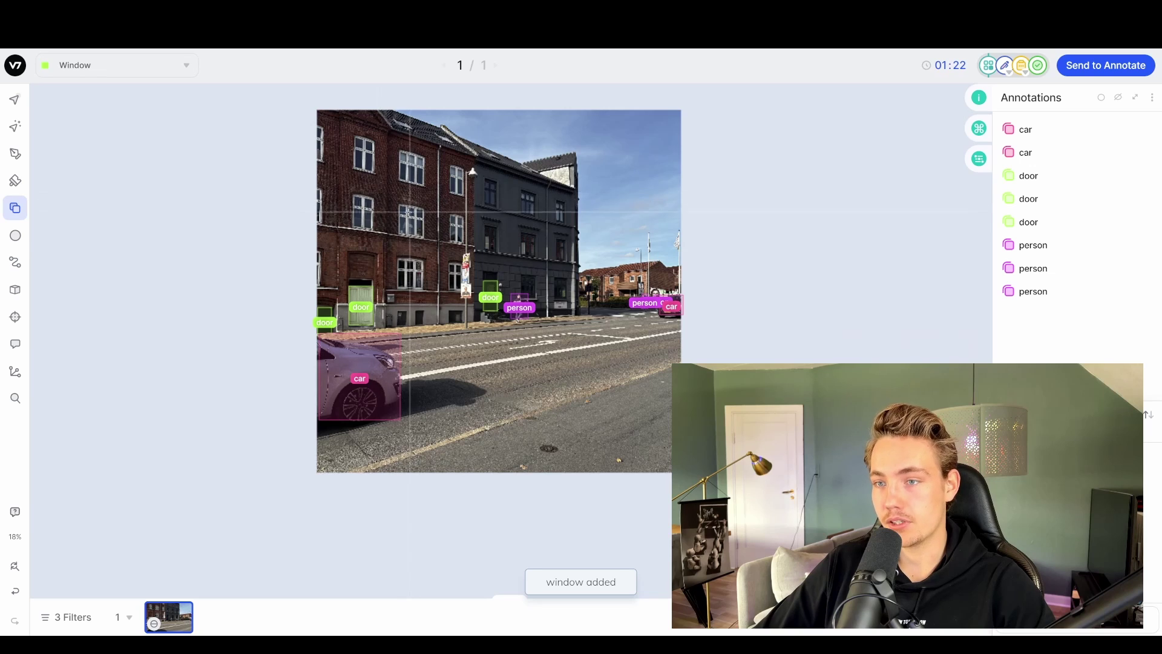
Step: Draw window boxes over the upper-floor and dark-building windows on both façades
{"action": "mouse_move", "coordinate": [397, 203]}
{"action": "left_mouse_down"}
{"action": "mouse_move", "coordinate": [425, 237]}
{"action": "mouse_move", "coordinate": [464, 241]}
{"action": "left_mouse_up"}
{"action": "mouse_move", "coordinate": [450, 168]}
{"action": "left_mouse_down"}
{"action": "mouse_move", "coordinate": [465, 194]}
{"action": "mouse_move", "coordinate": [566, 223]}
{"action": "left_mouse_up"}
{"action": "left_click_drag", "start_coordinate": [555, 233], "coordinate": [565, 260]}
{"action": "left_click_drag", "start_coordinate": [521, 230], "coordinate": [535, 258]}
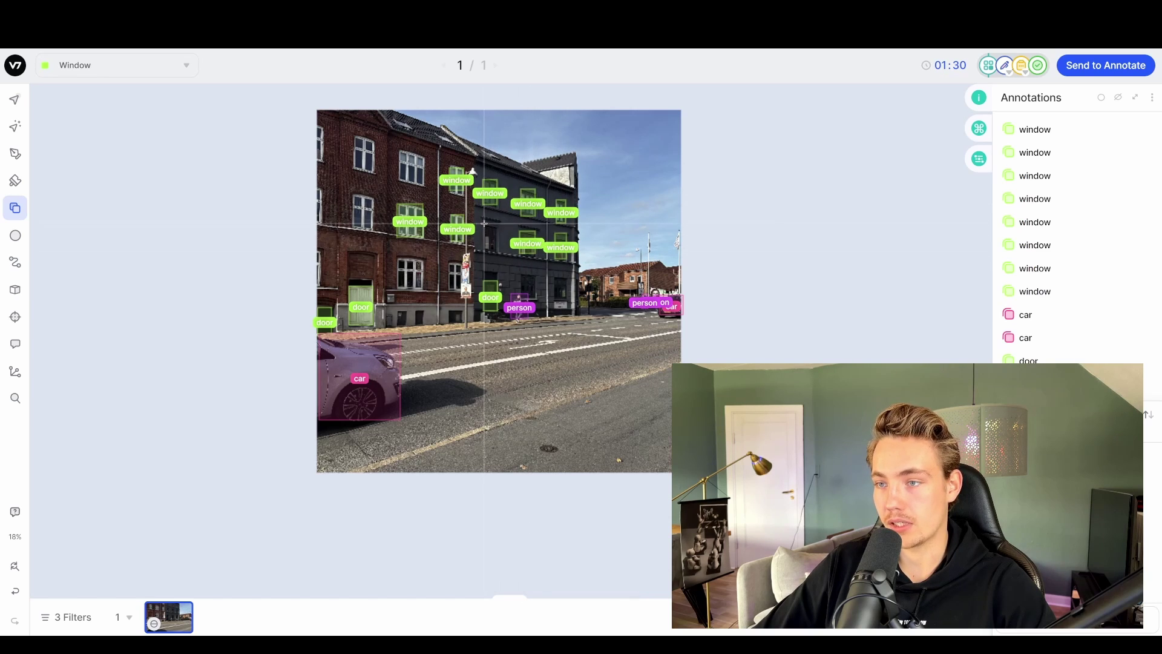
{"action": "left_click_drag", "start_coordinate": [483, 231], "coordinate": [498, 243]}
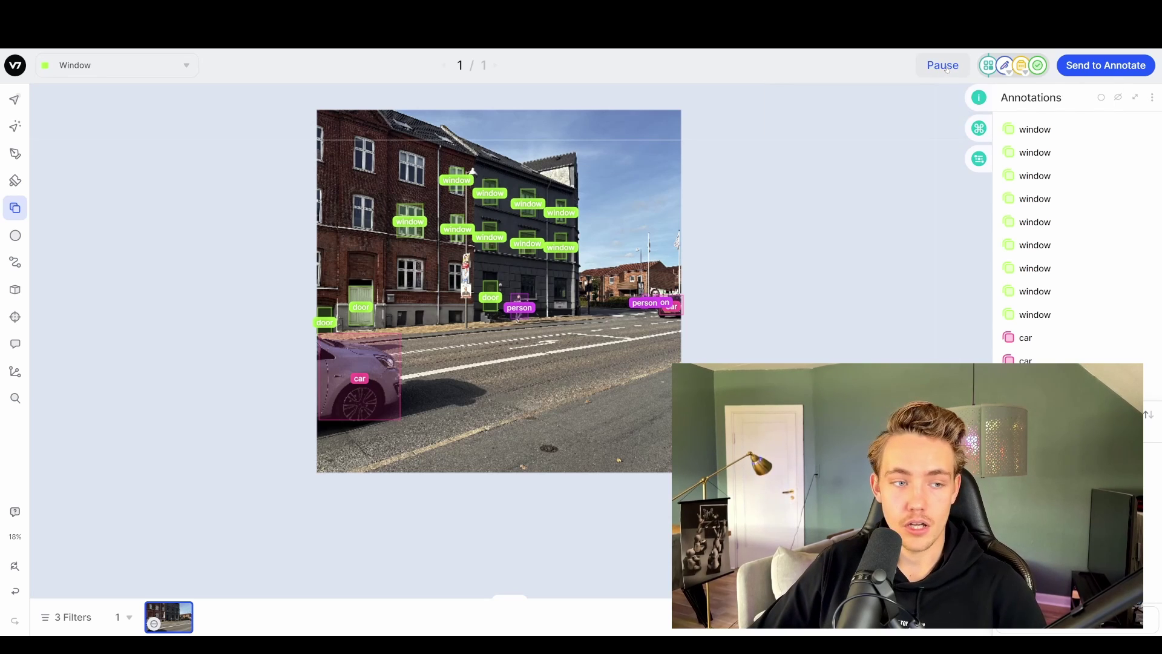
Step: Send IMG_0337.png to Annotate, then to Review, then mark it Complete
{"action": "left_click", "coordinate": [1104, 66]}
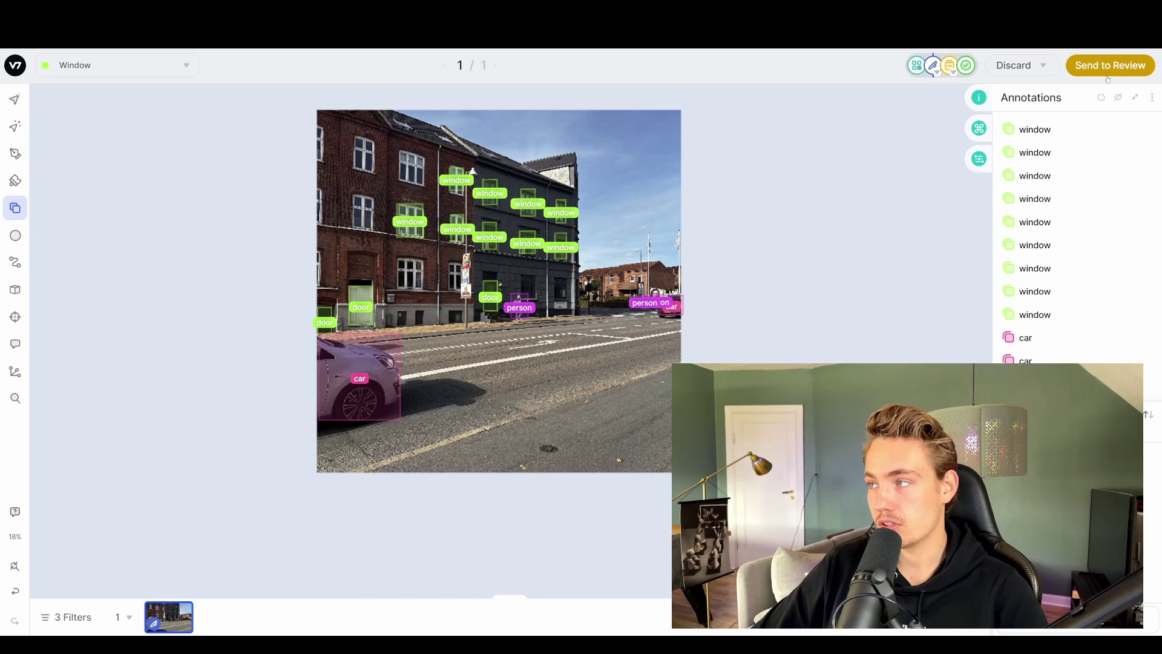
{"action": "left_click", "coordinate": [1105, 67]}
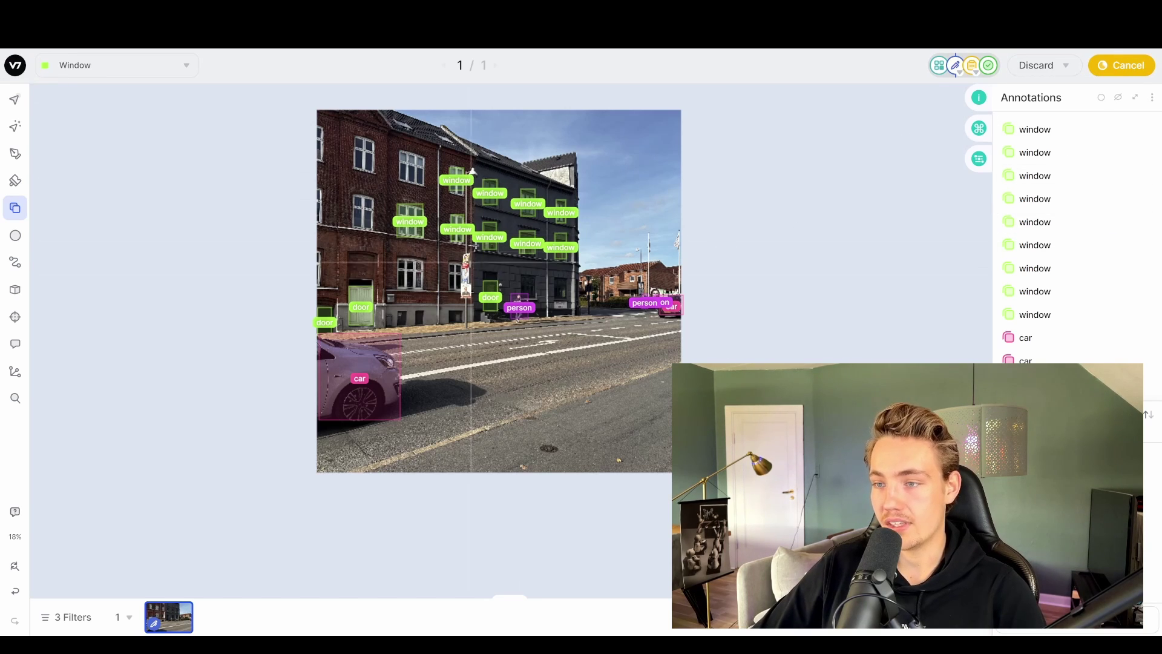
{"action": "scroll", "coordinate": [534, 279], "scroll_direction": "up", "scroll_amount": 3}
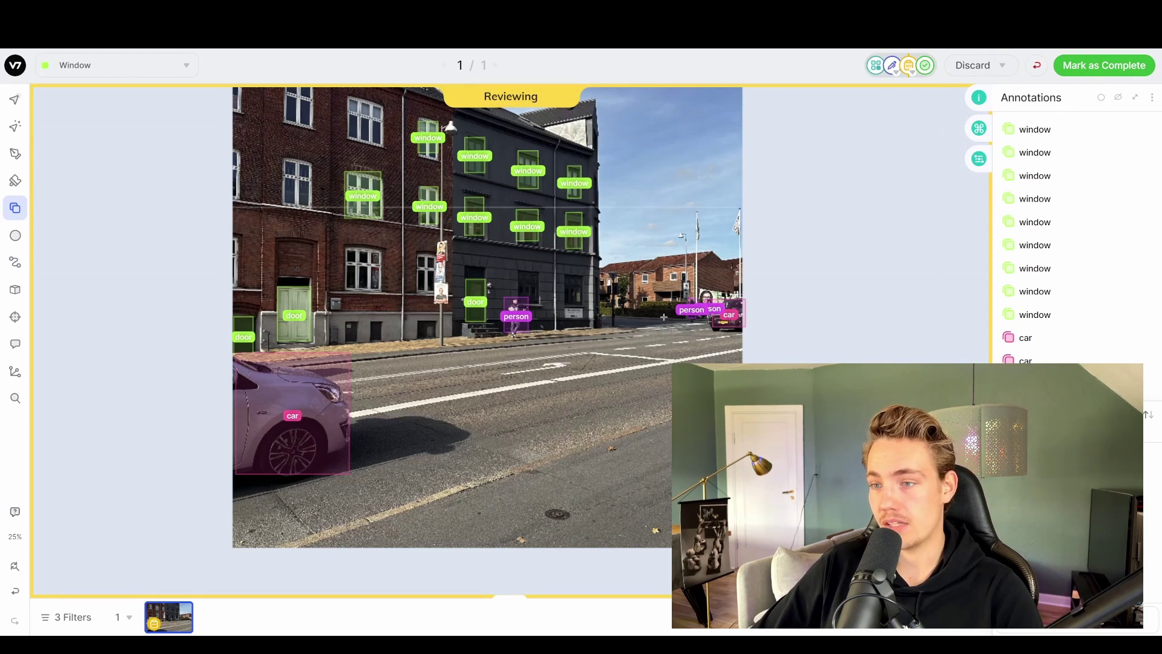
{"action": "scroll", "coordinate": [478, 242], "scroll_direction": "up", "scroll_amount": 2}
{"action": "scroll", "coordinate": [462, 245], "scroll_direction": "down", "scroll_amount": 3}
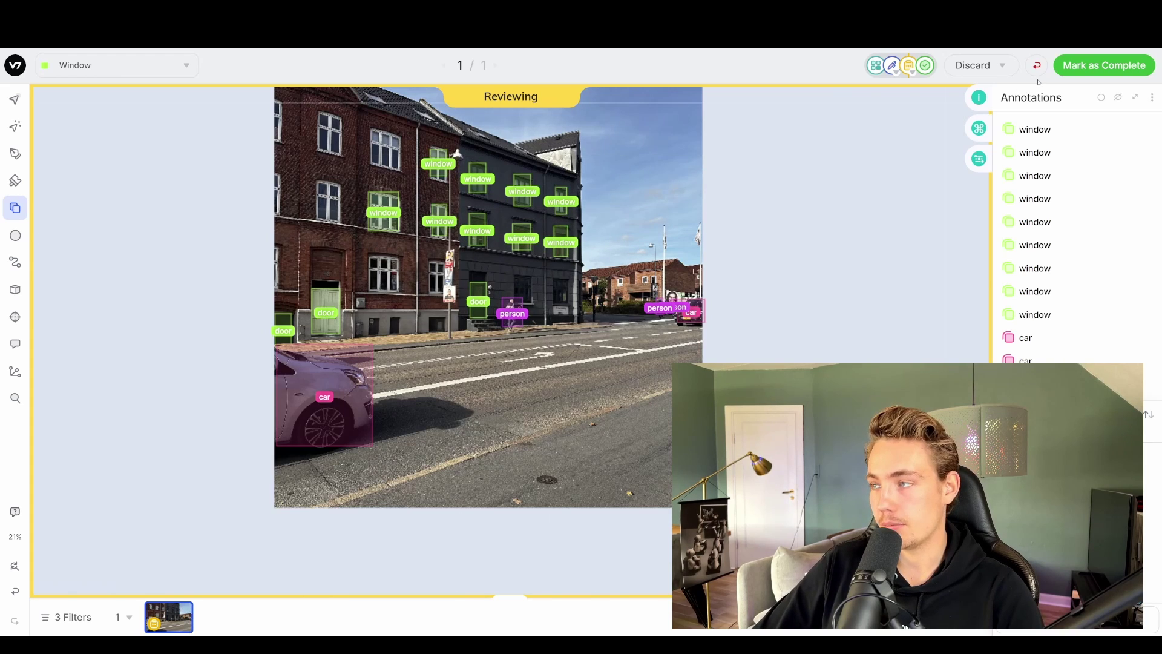
{"action": "left_click", "coordinate": [1106, 66]}
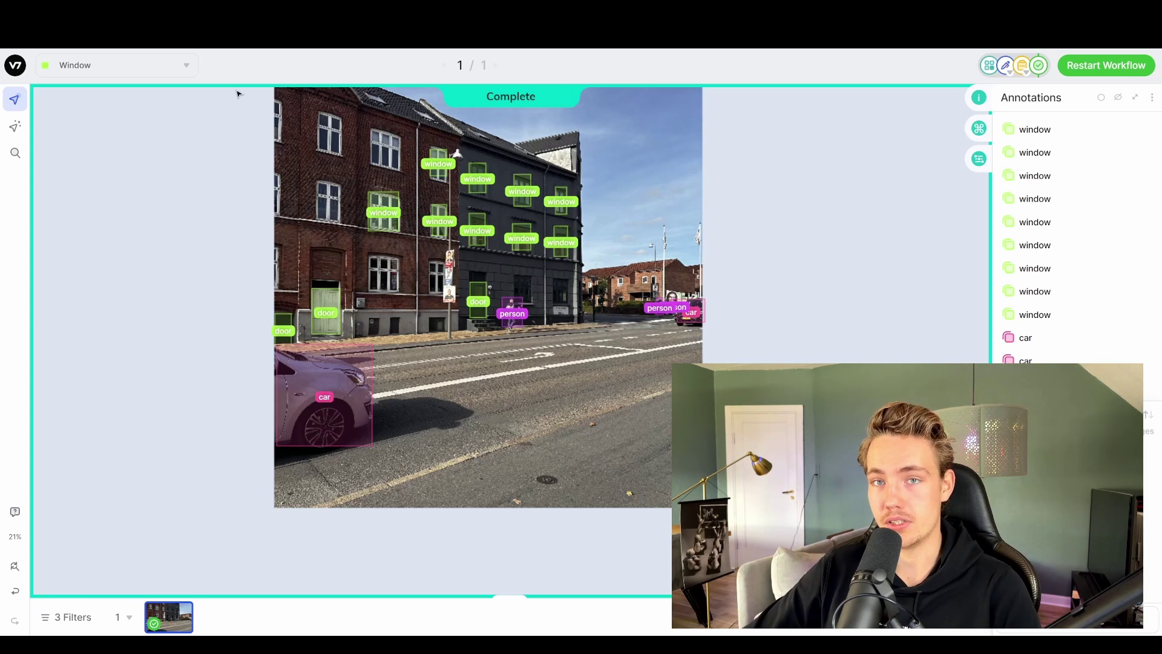
{"action": "left_click", "coordinate": [15, 65]}
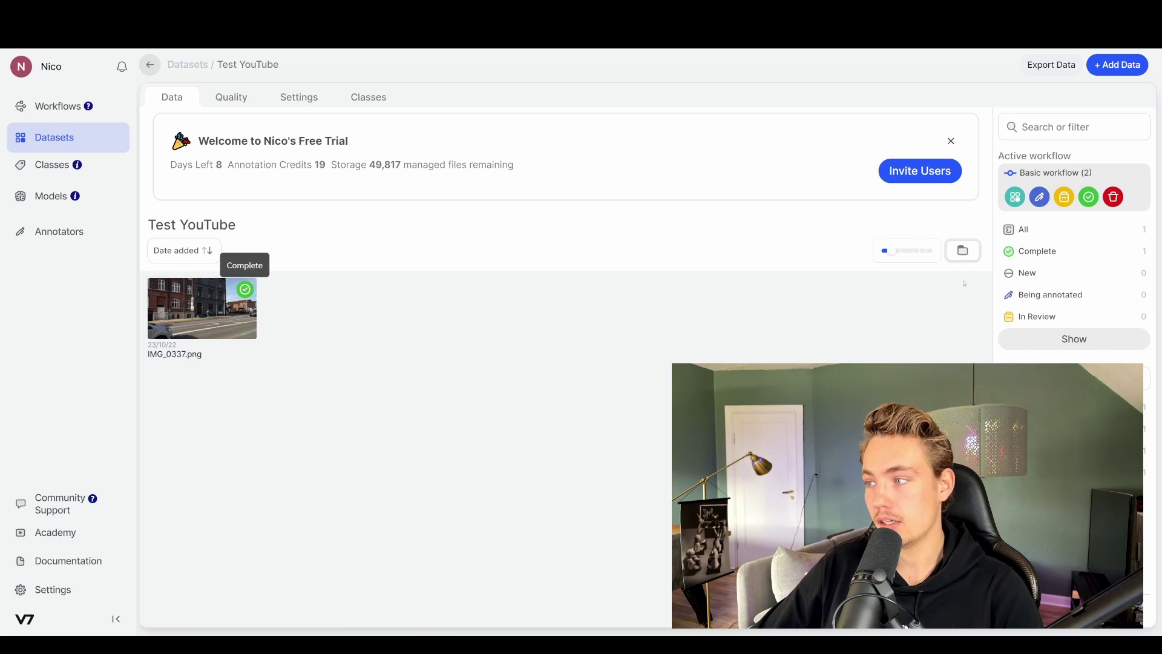
Step: Filter Test YouTube to its Complete images, then open the dataset's Quality overview
{"action": "left_click", "coordinate": [1044, 253]}
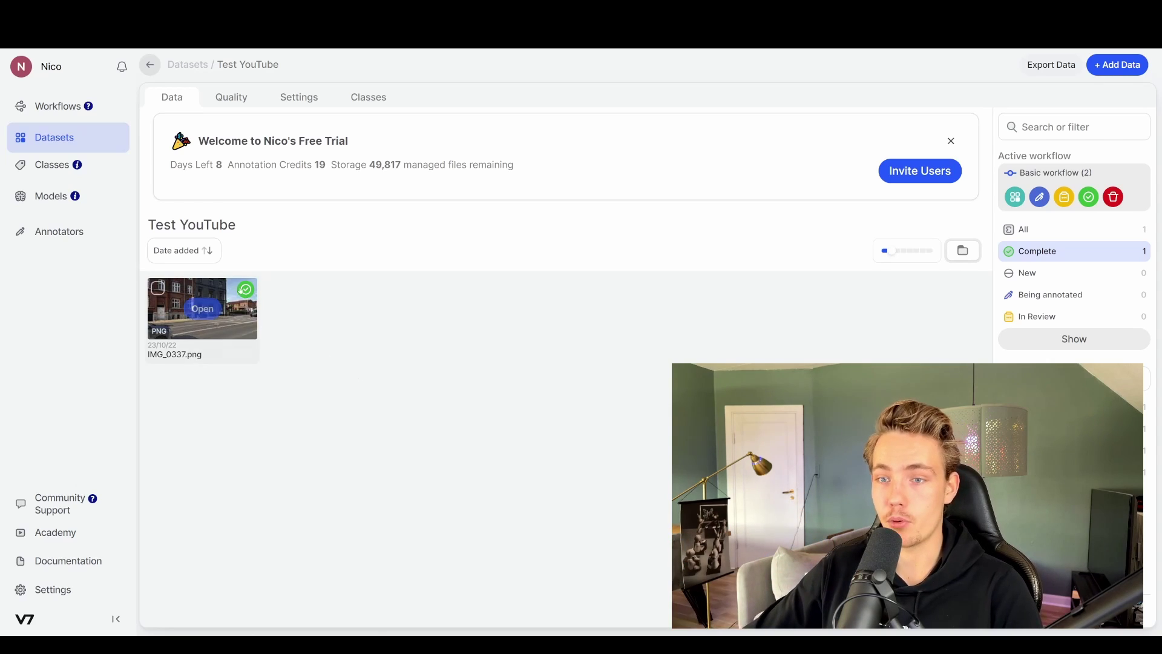
{"action": "left_click", "coordinate": [232, 99]}
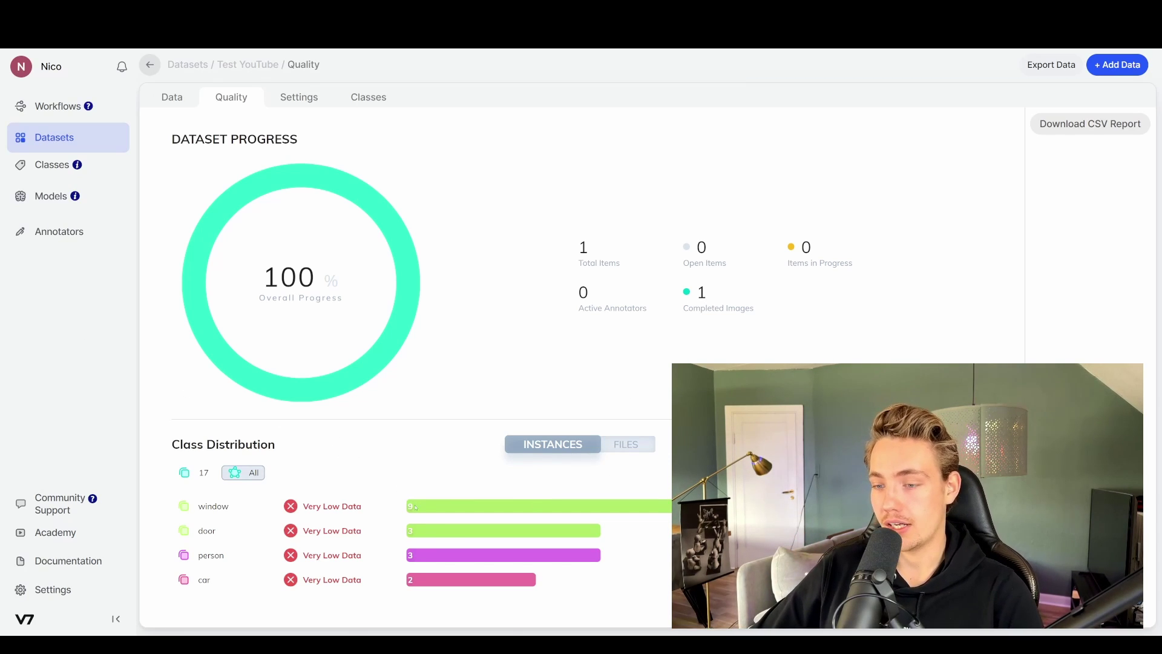
Step: Check the Class Distribution counts: window 9, door 3, person 3, car 2
{"action": "mouse_move", "coordinate": [412, 507]}
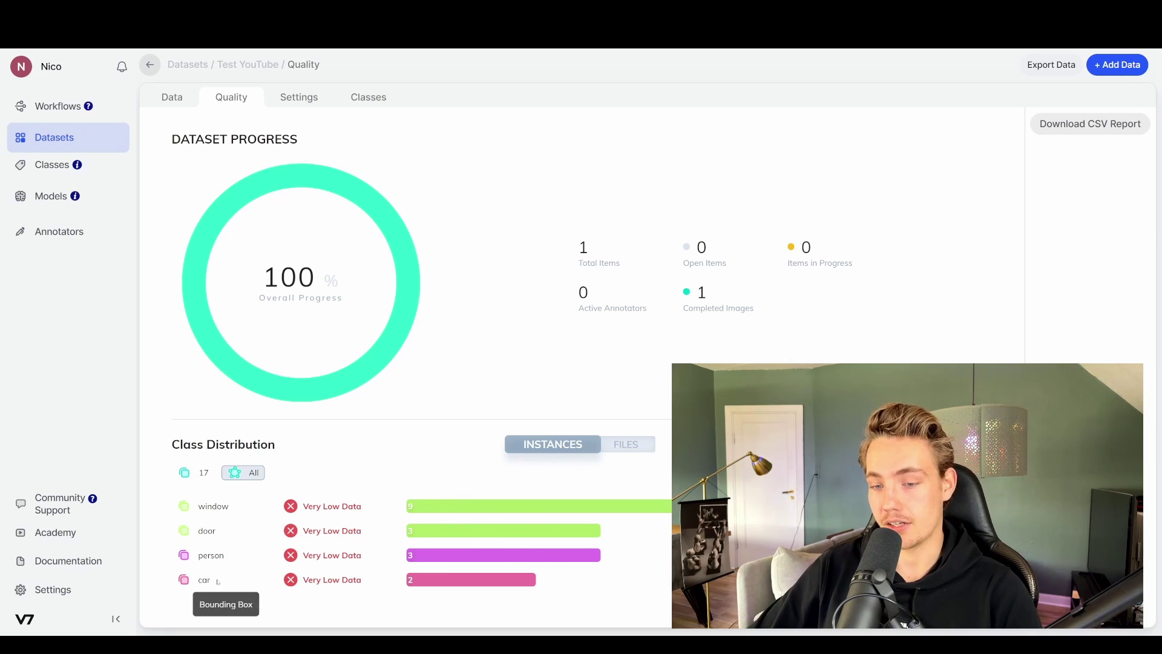
{"action": "mouse_move", "coordinate": [454, 566]}
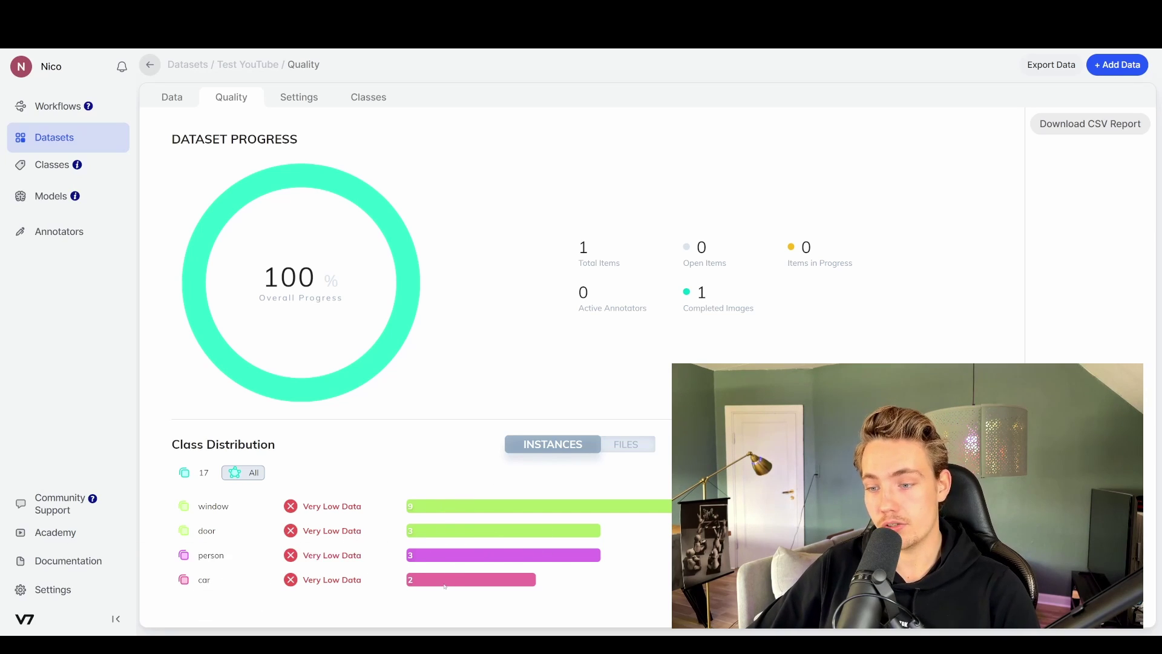